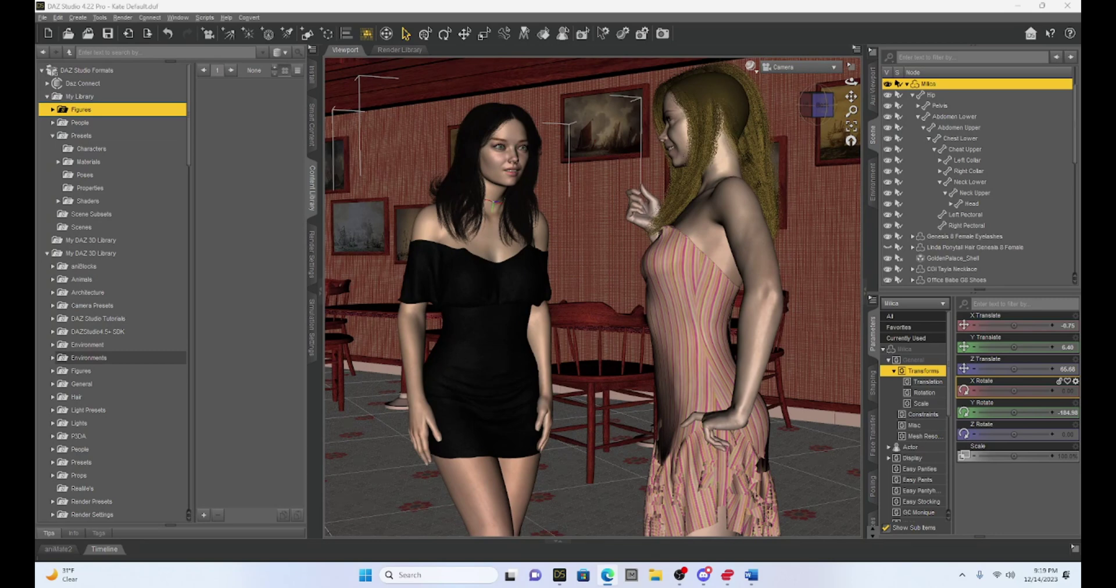
Switch from DAZ Studio to the Edge window showing the tutorial's YouTube comments.
key(alt+Tab)
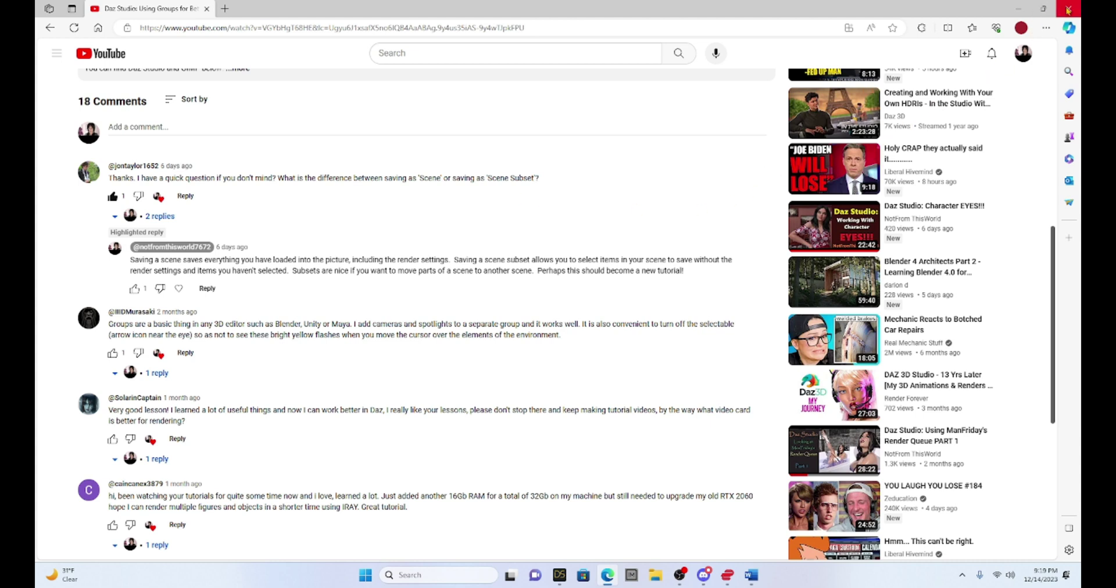
Close the browser to return to the bar-room scene with Milica and Kat.
click(1068, 9)
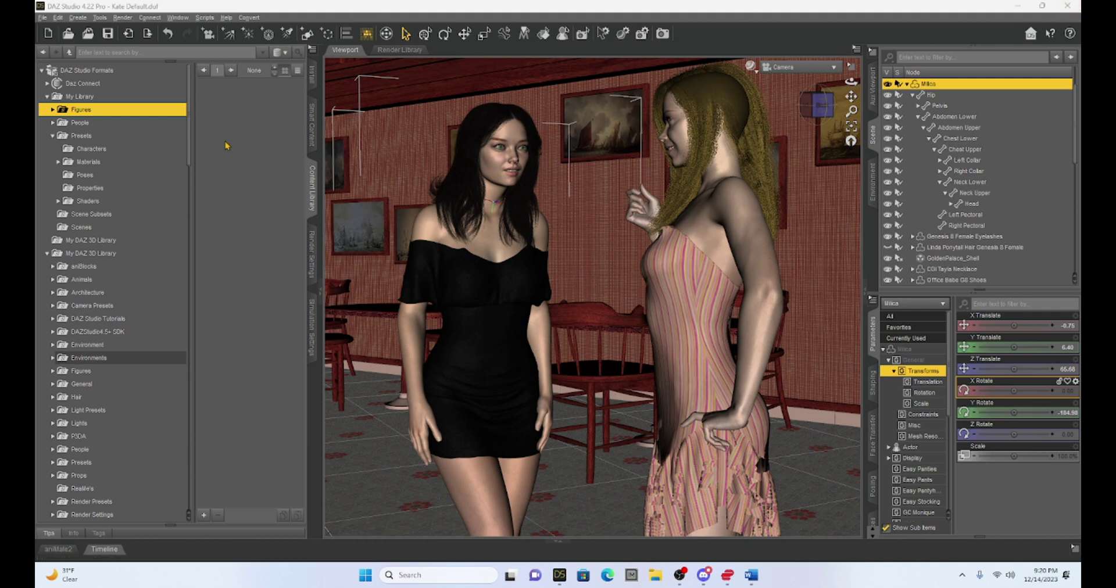
Swing the camera to a frontal view and pan to frame both women.
click(813, 104)
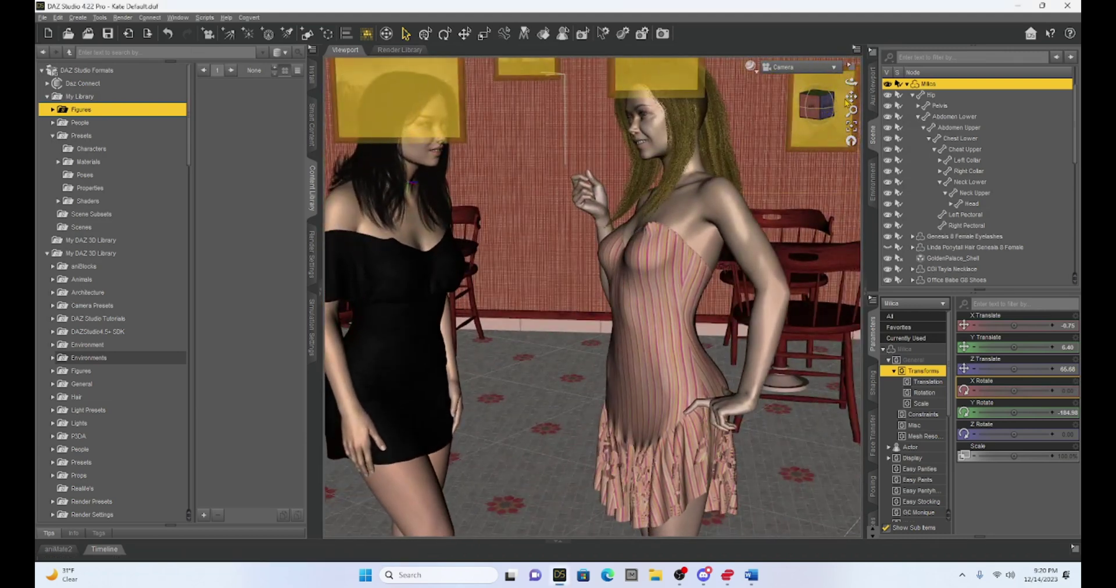
drag(851, 96, 850, 98)
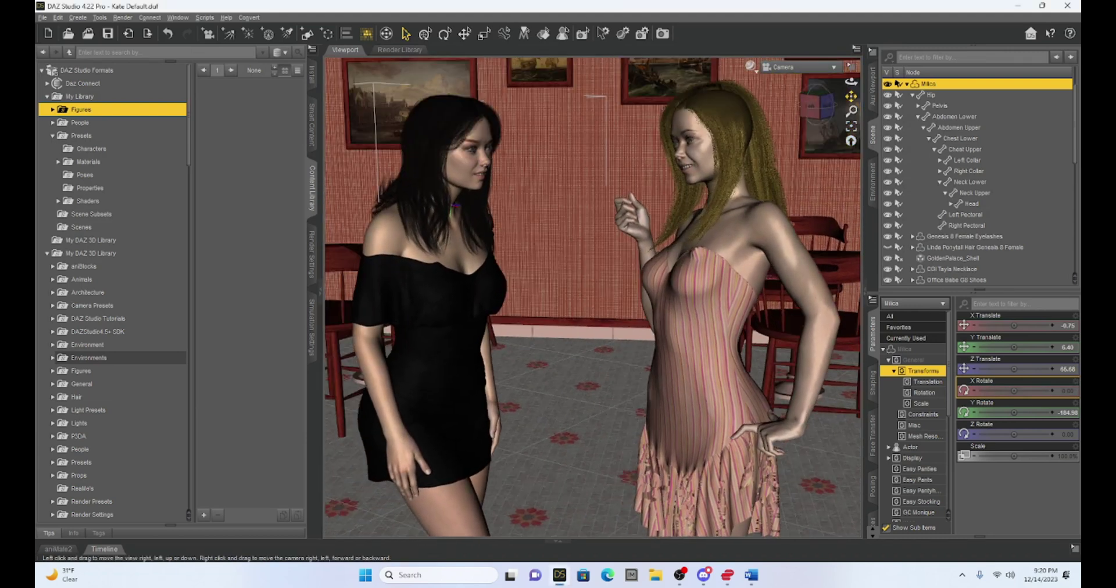
Open the Filtered Save dialog through File > Save As > Scene Subset.
click(43, 18)
mouse_move(76, 96)
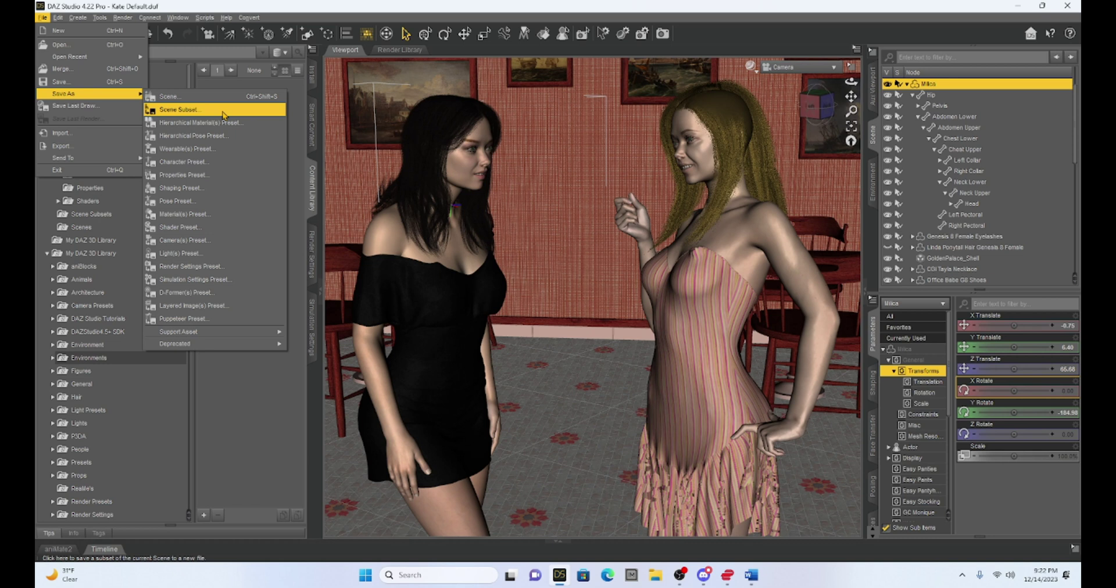
click(223, 112)
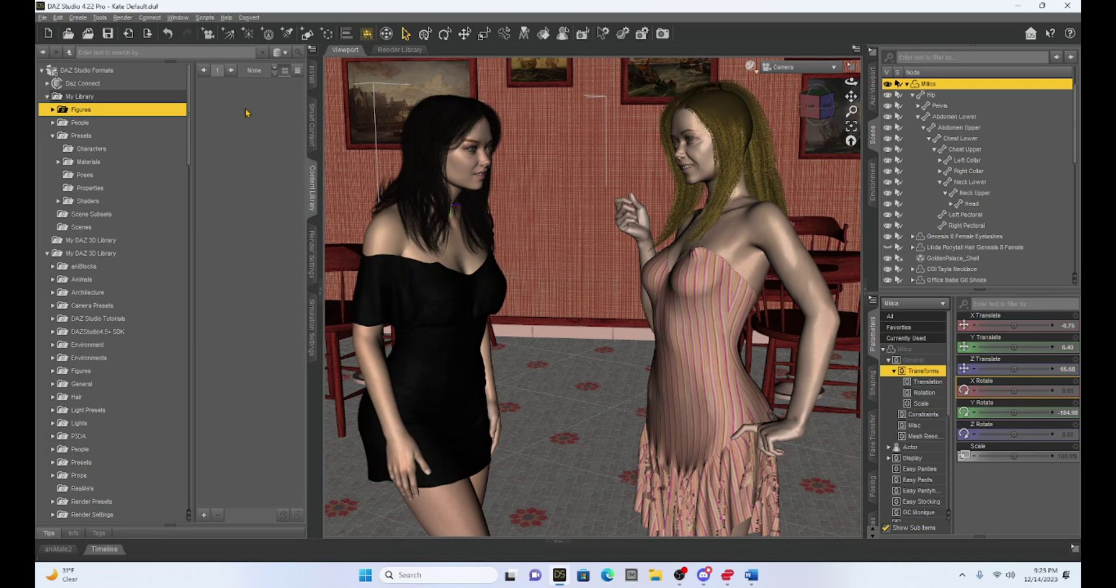
click(41, 18)
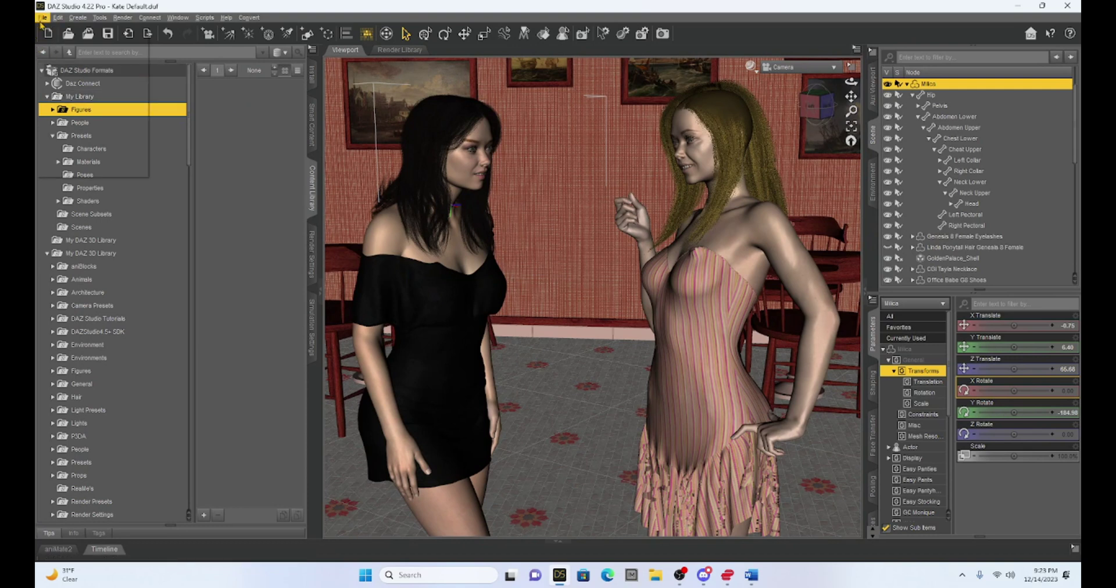
mouse_move(110, 96)
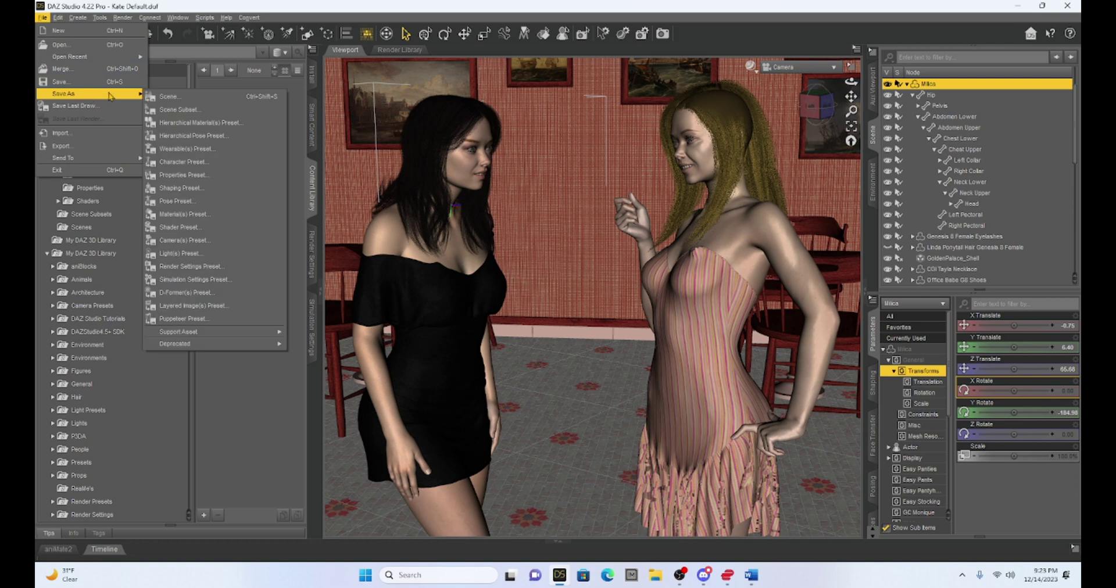
click(179, 110)
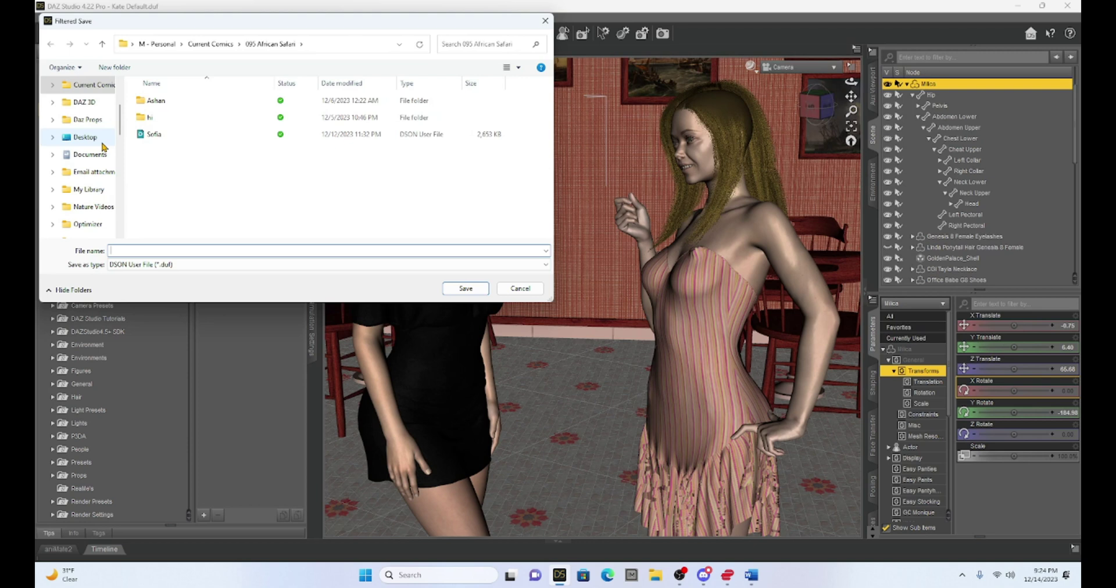
Save the subset as 'milica' in the Pictures > subsets folder.
scroll(102, 147, down, 4)
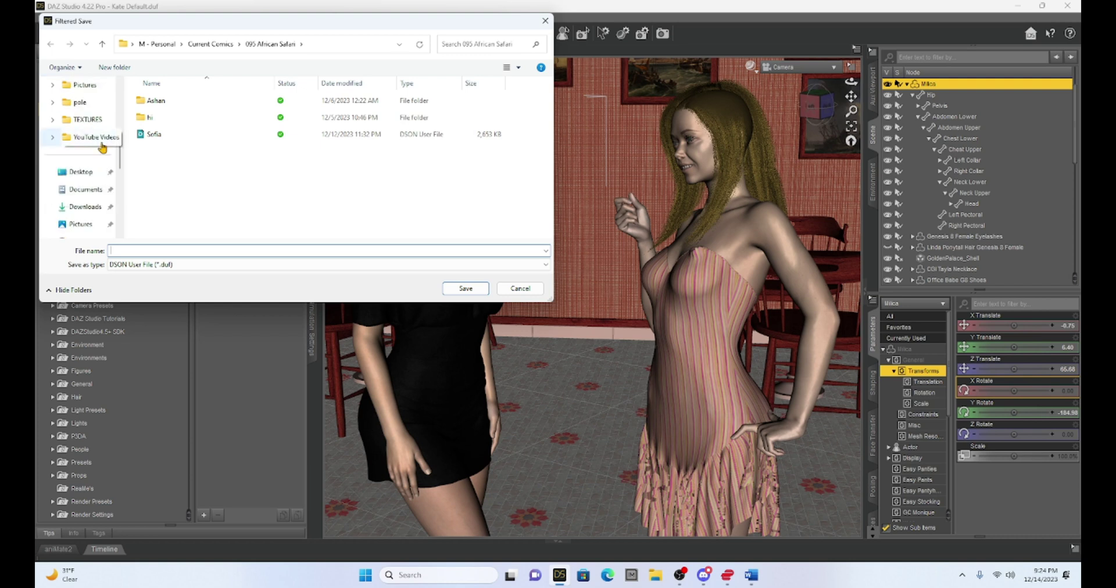
click(87, 89)
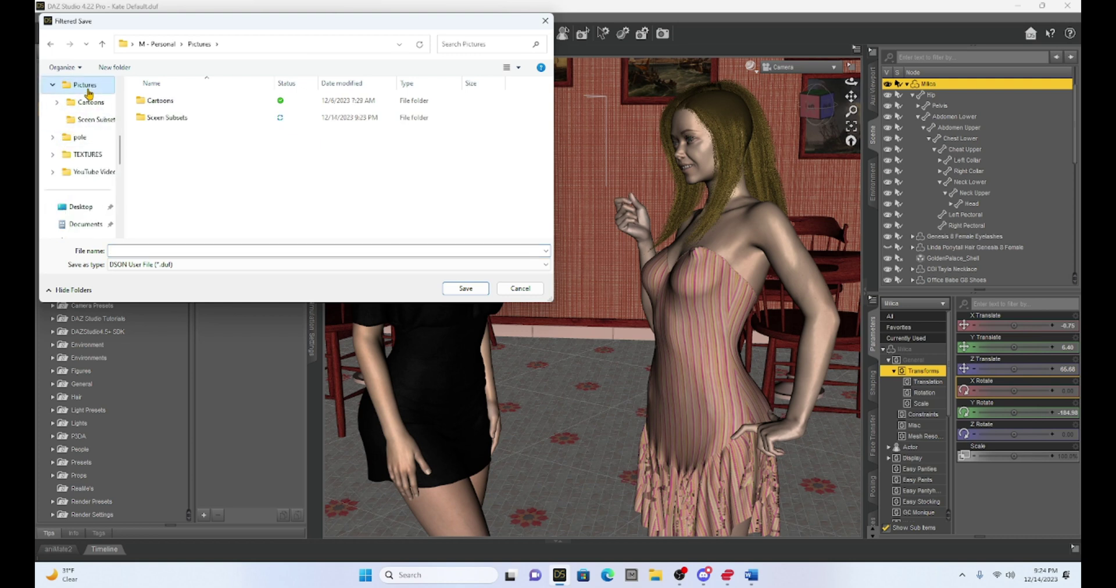
double_click(166, 118)
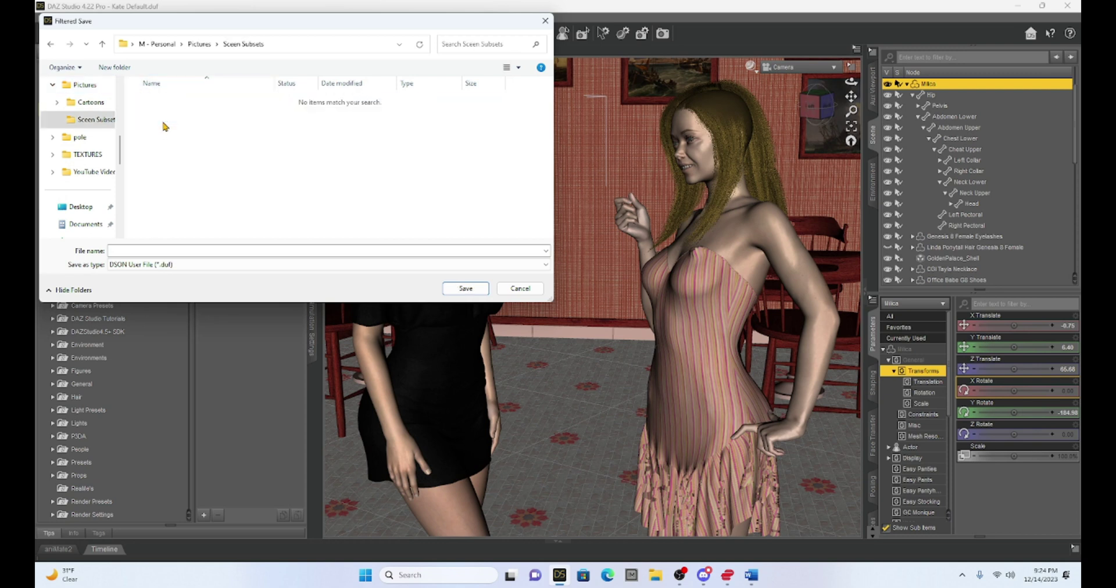
click(222, 251)
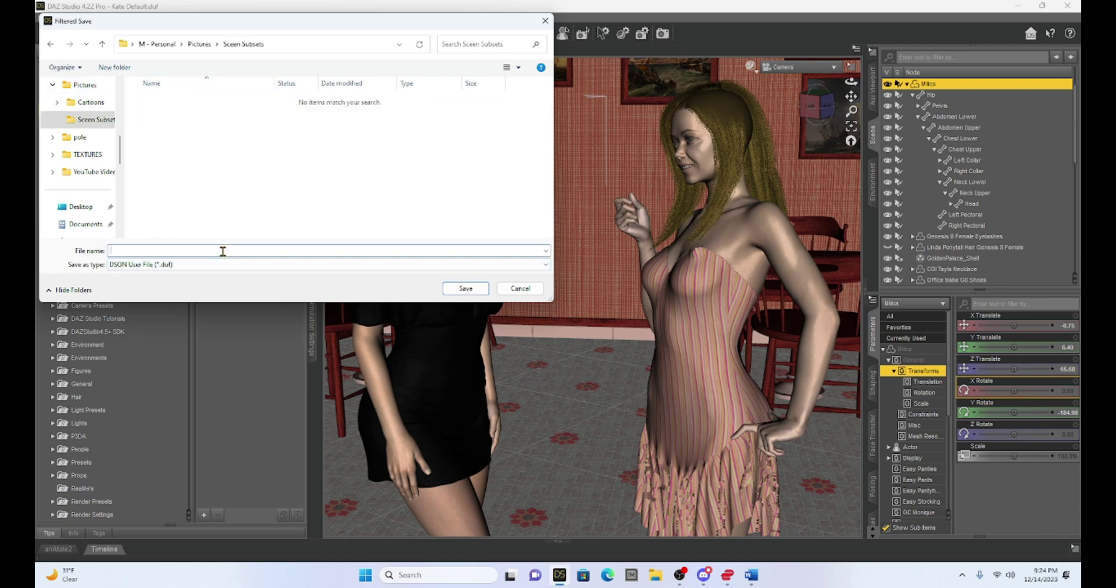
text(milica)
key(Return)
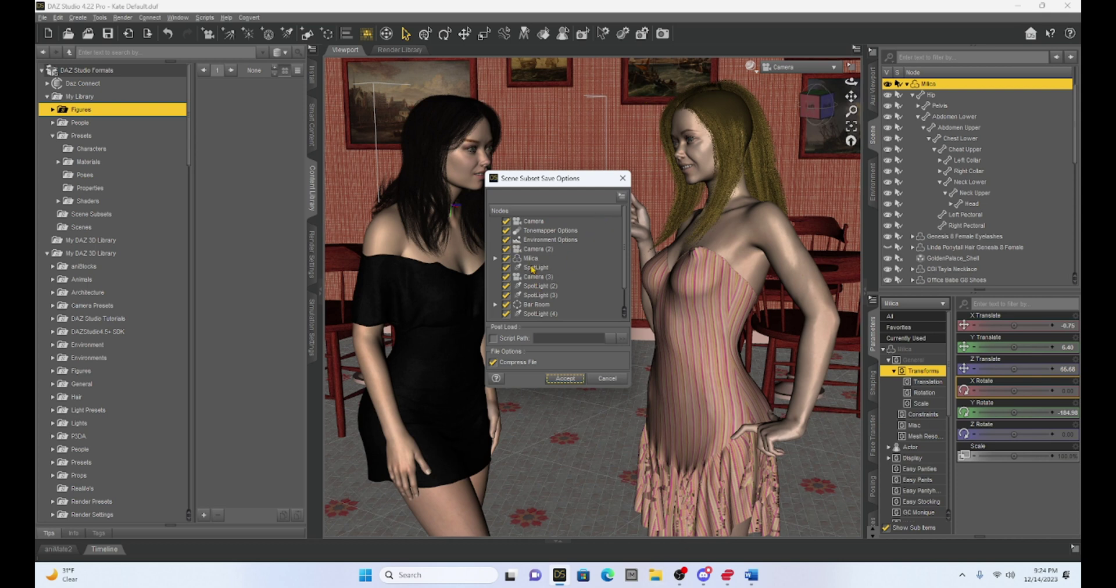
Untick the cameras, spotlights, Tonemapper and Environment options, and the Bar Room set.
click(506, 221)
click(505, 231)
click(506, 240)
click(506, 249)
click(506, 268)
click(506, 276)
click(506, 286)
click(506, 296)
click(506, 305)
click(506, 314)
Review Milica's included items, then accept to save the subset.
scroll(511, 314, down, 1)
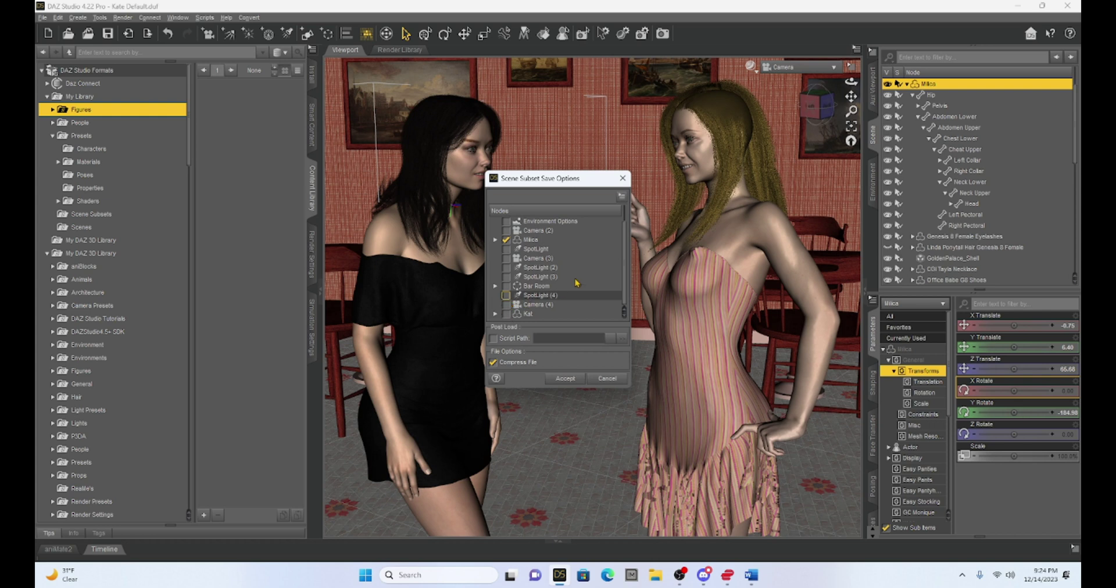
scroll(576, 284, up, 1)
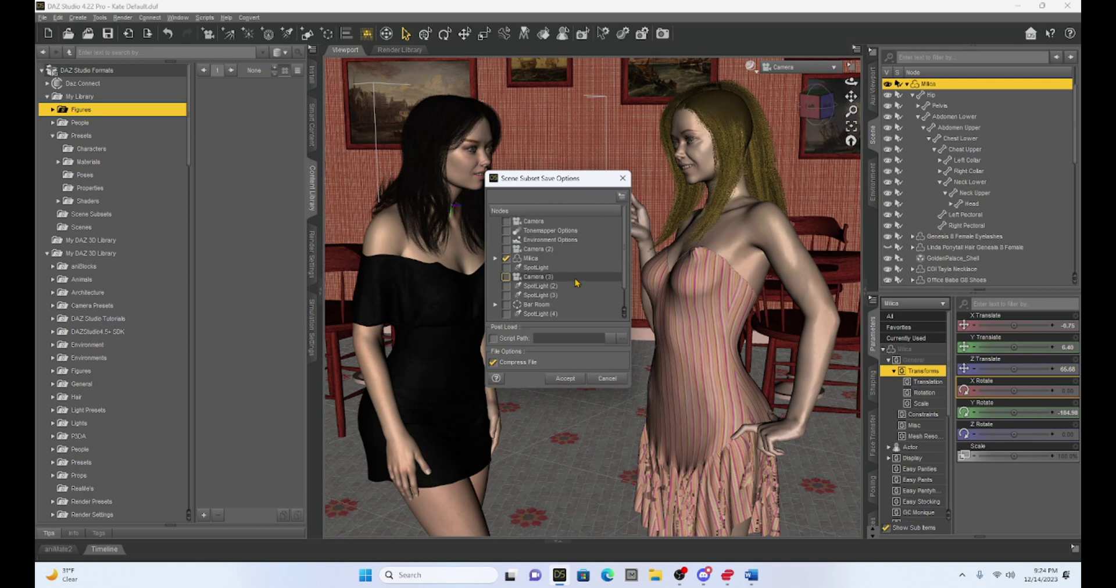
click(495, 259)
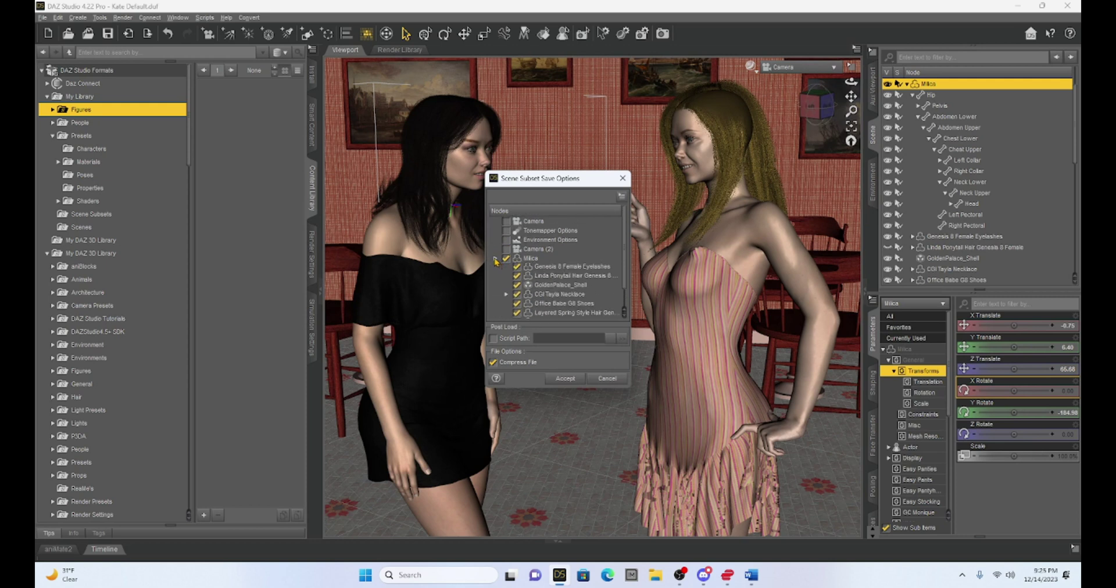
scroll(536, 280, down, 3)
scroll(536, 279, up, 3)
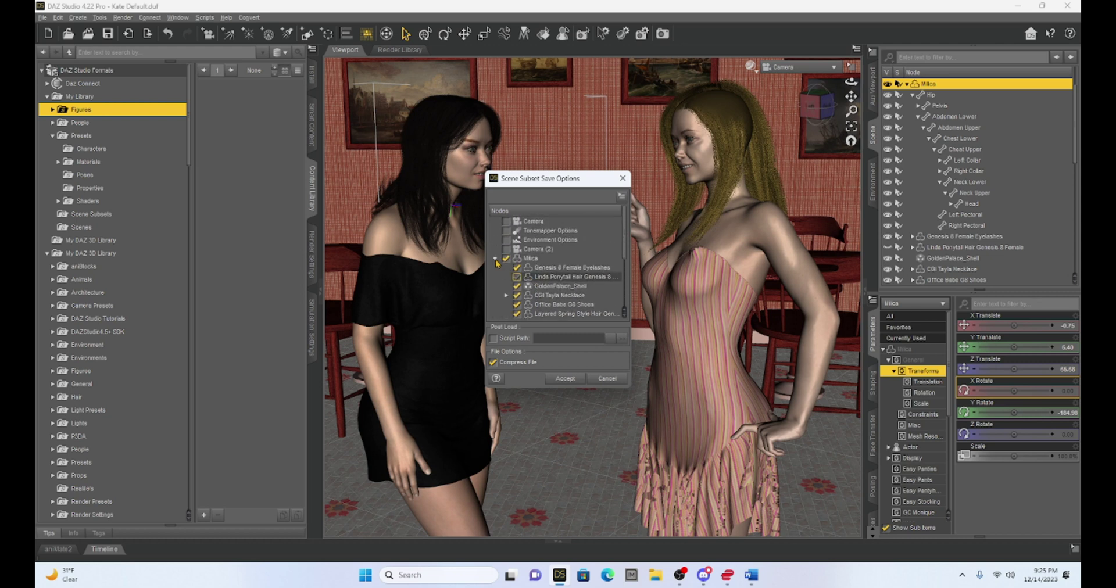
click(496, 259)
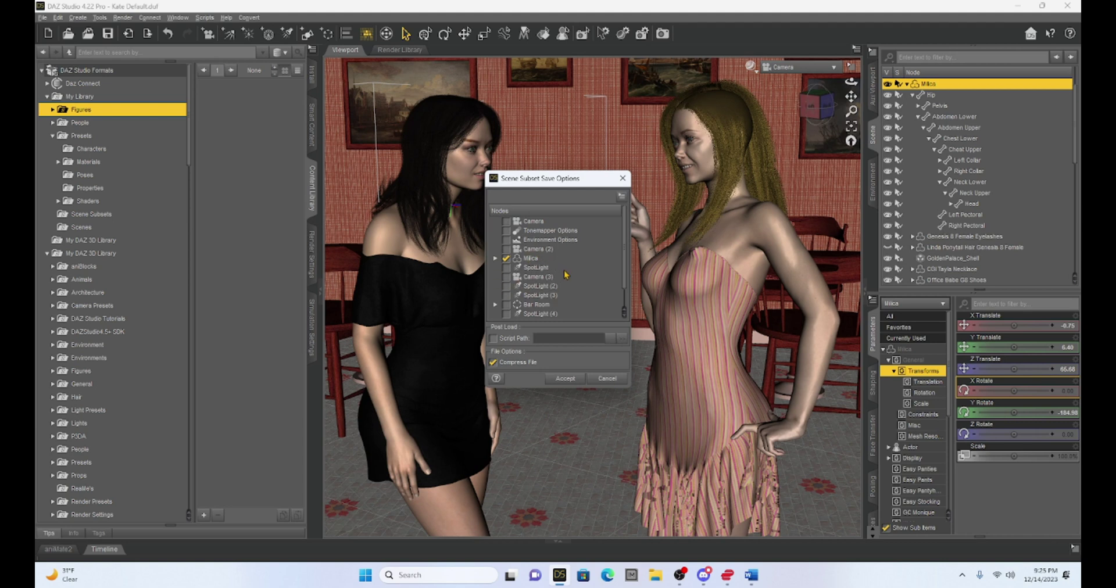
click(575, 381)
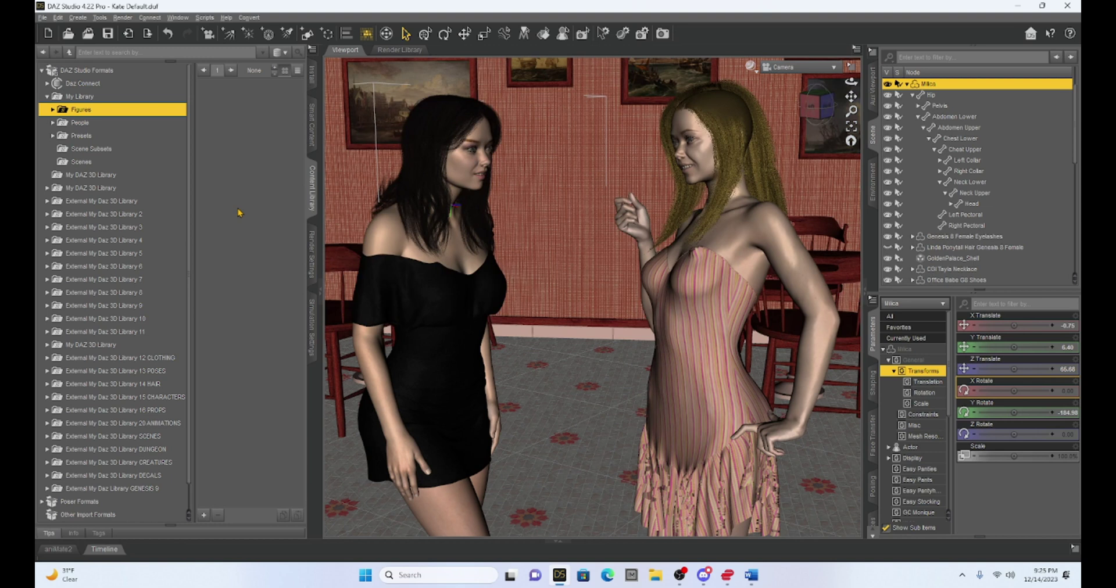
Create a blank New Scene, discarding changes to the bar-room scene.
click(43, 18)
click(58, 30)
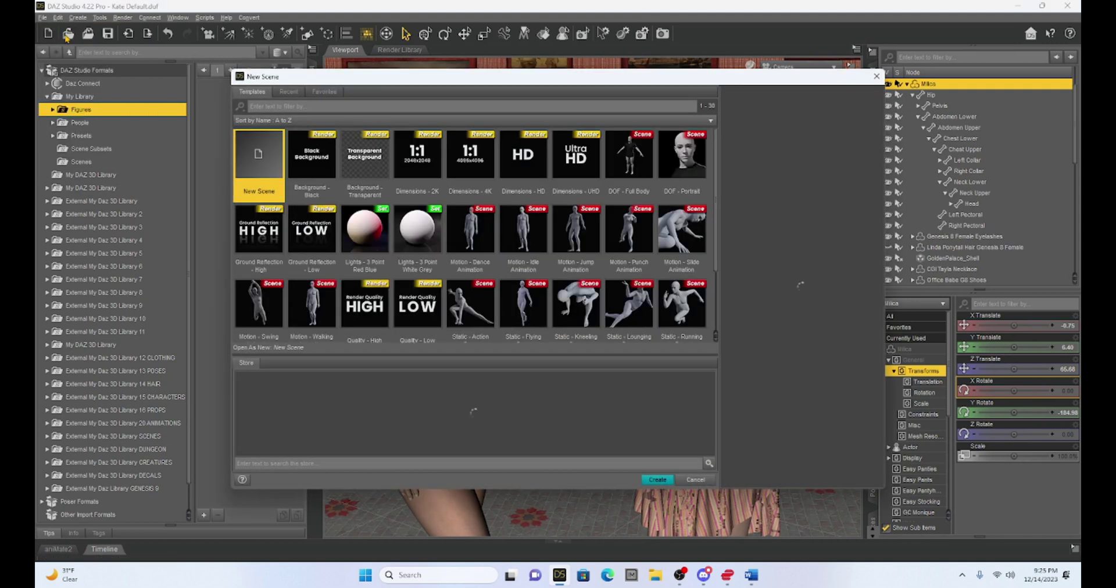
double_click(279, 167)
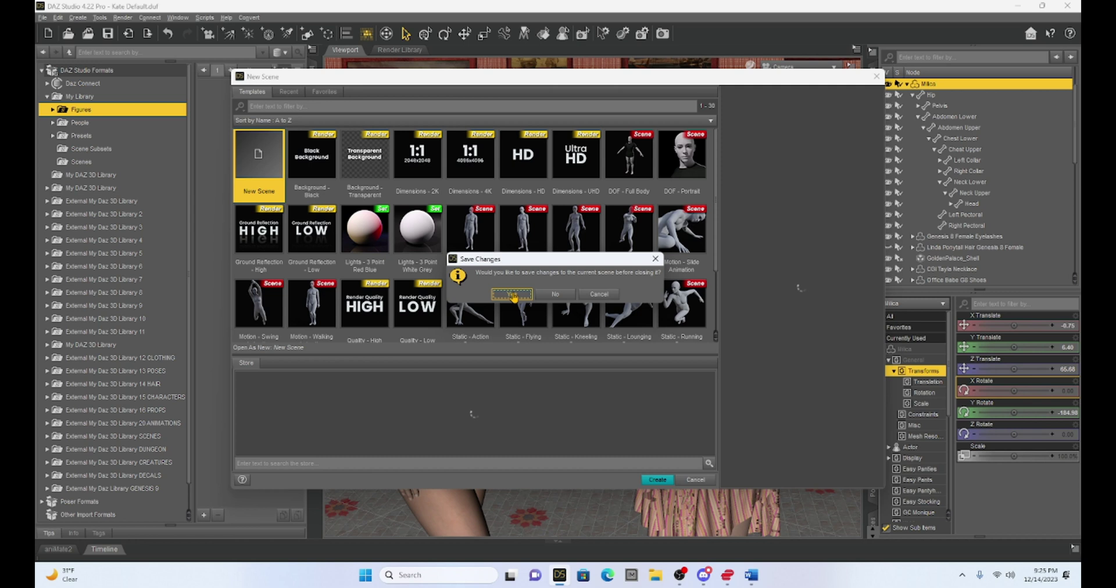
click(549, 294)
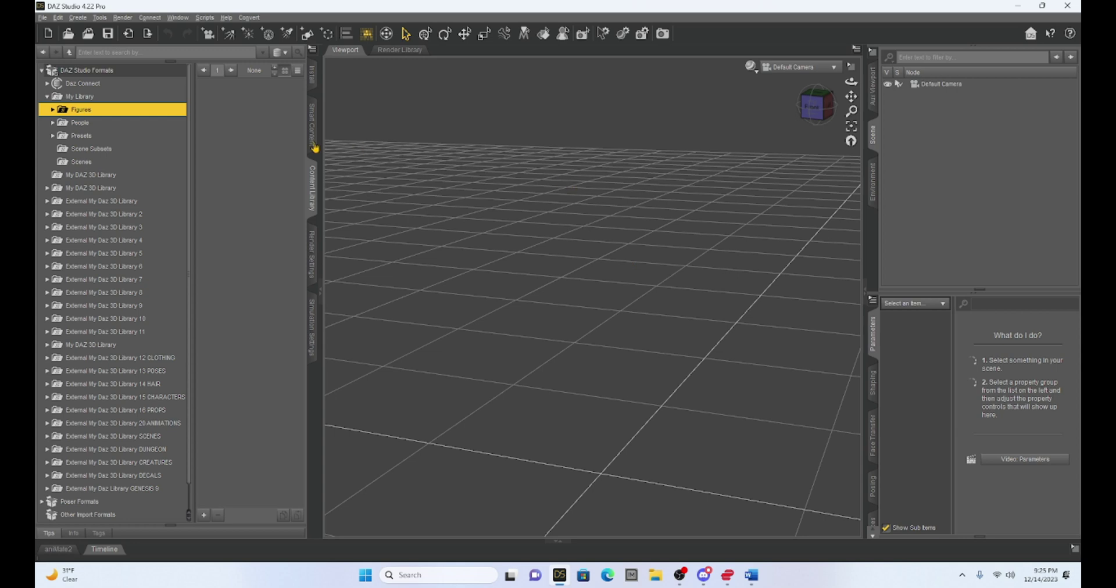
click(42, 17)
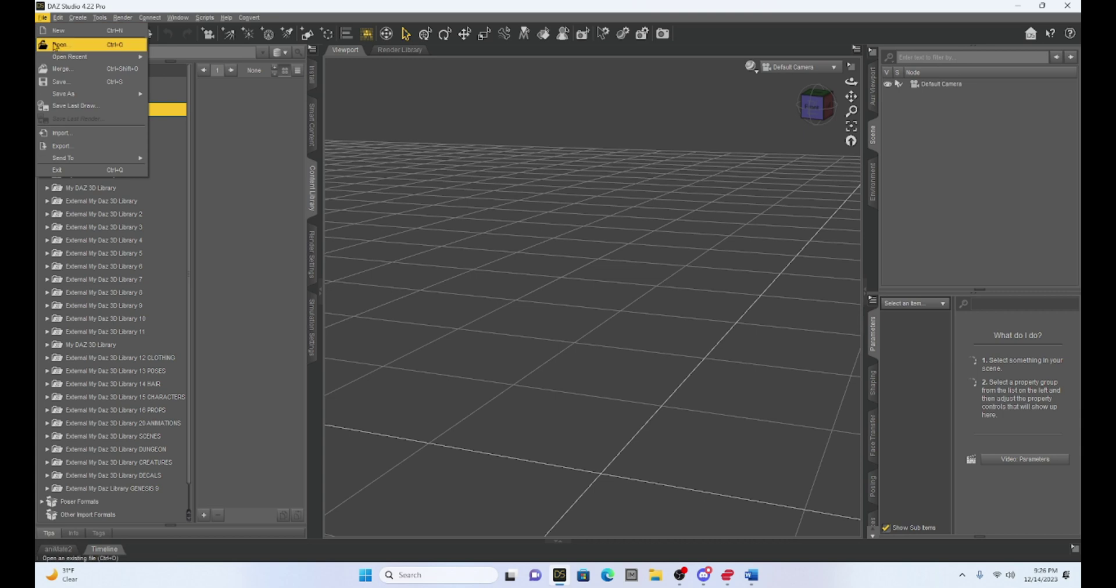
mouse_move(65, 58)
click(81, 44)
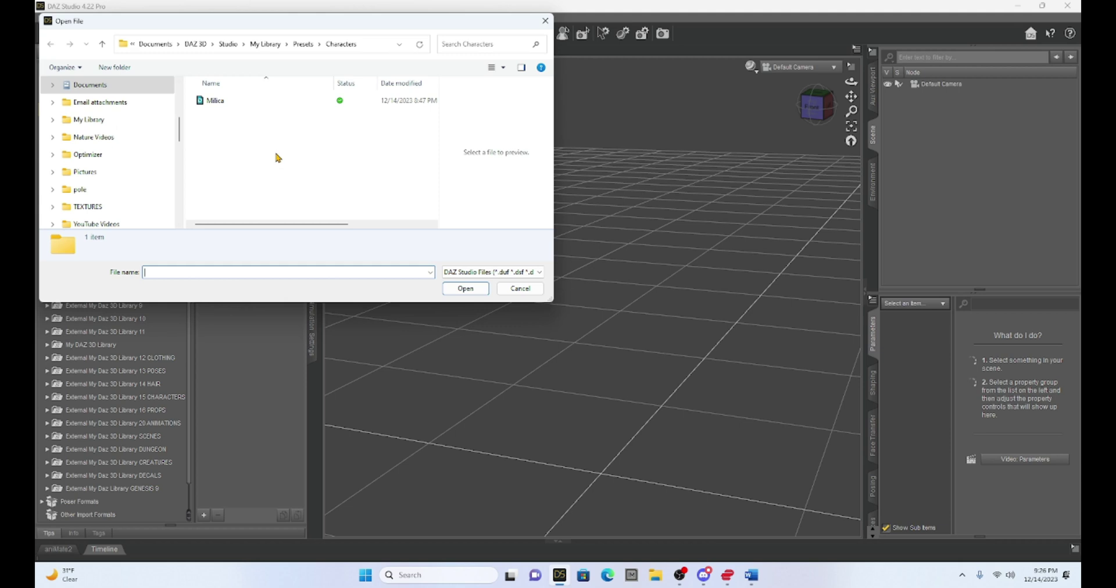
scroll(118, 156, down, 1)
scroll(121, 163, down, 3)
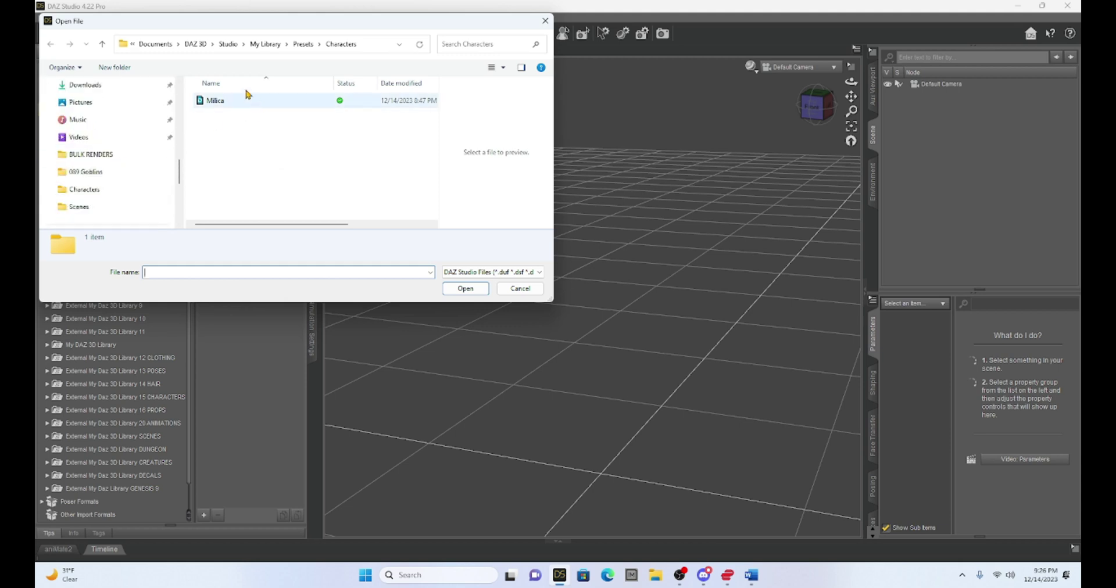
scroll(129, 185, down, 3)
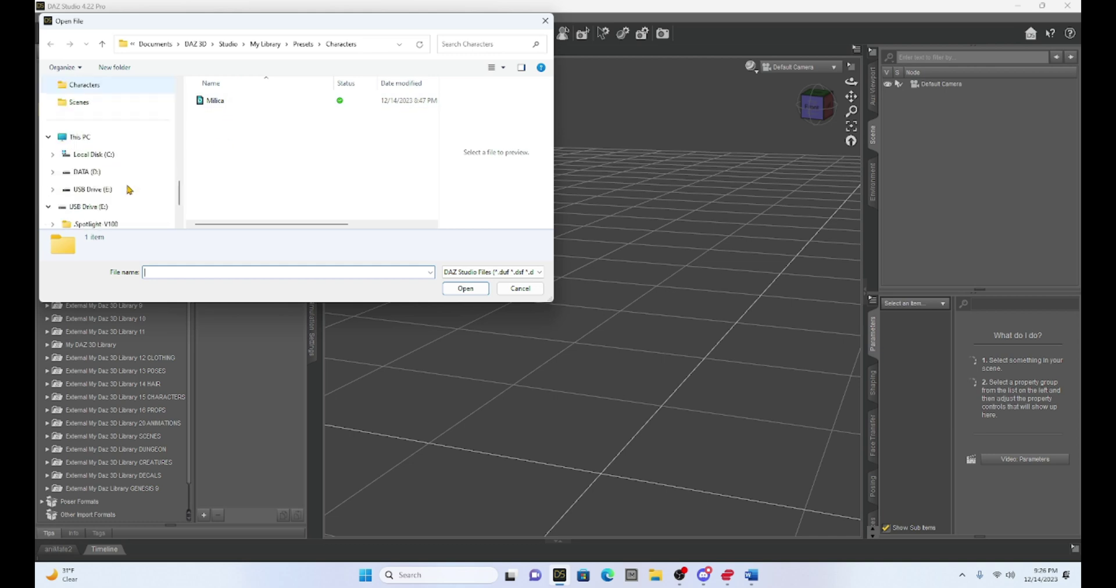
scroll(129, 184, up, 3)
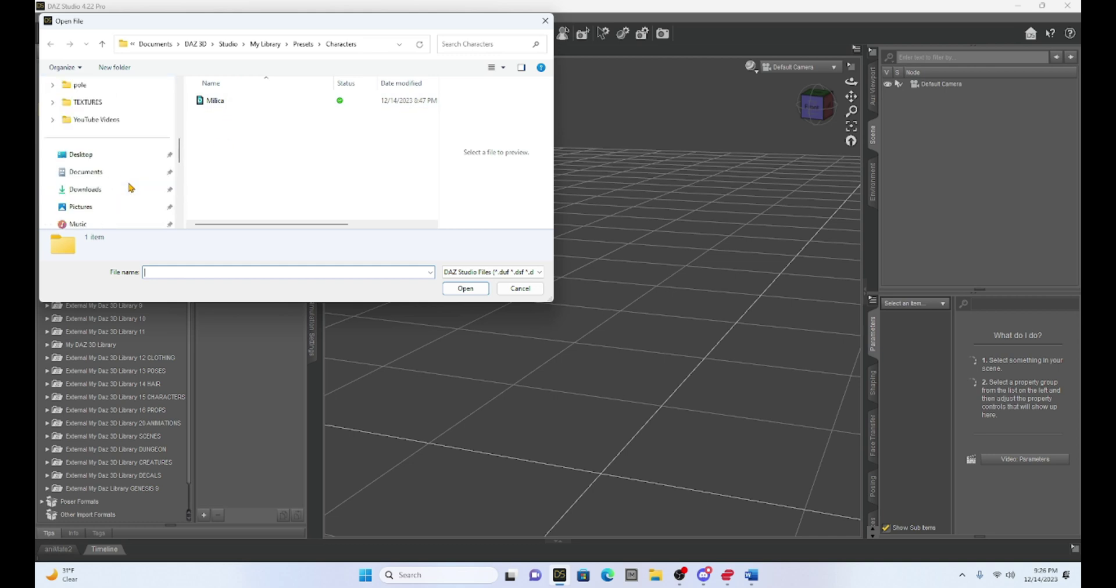
scroll(129, 184, up, 2)
scroll(129, 185, up, 1)
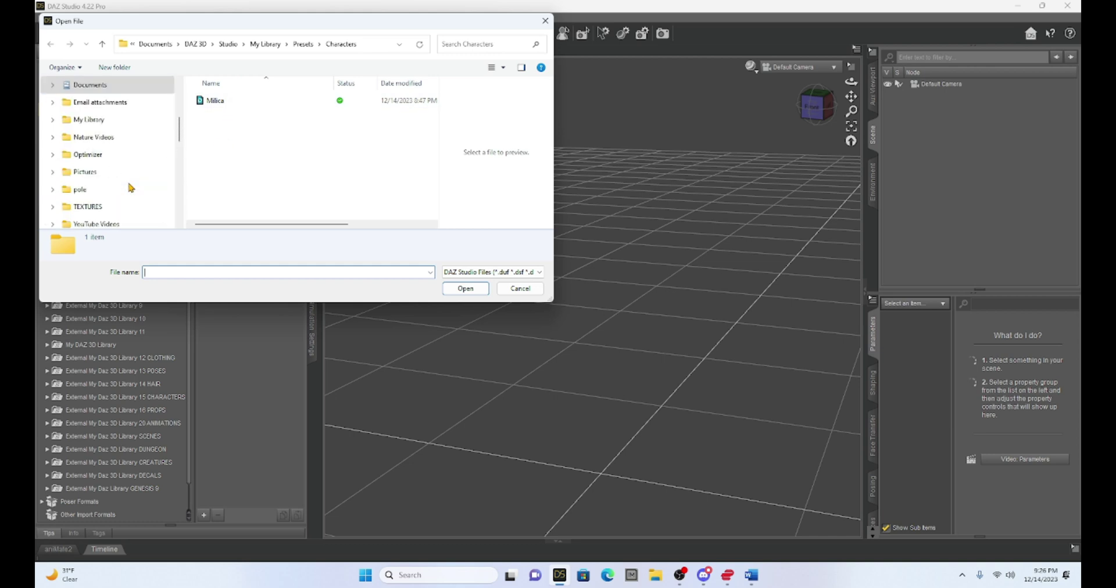
click(87, 172)
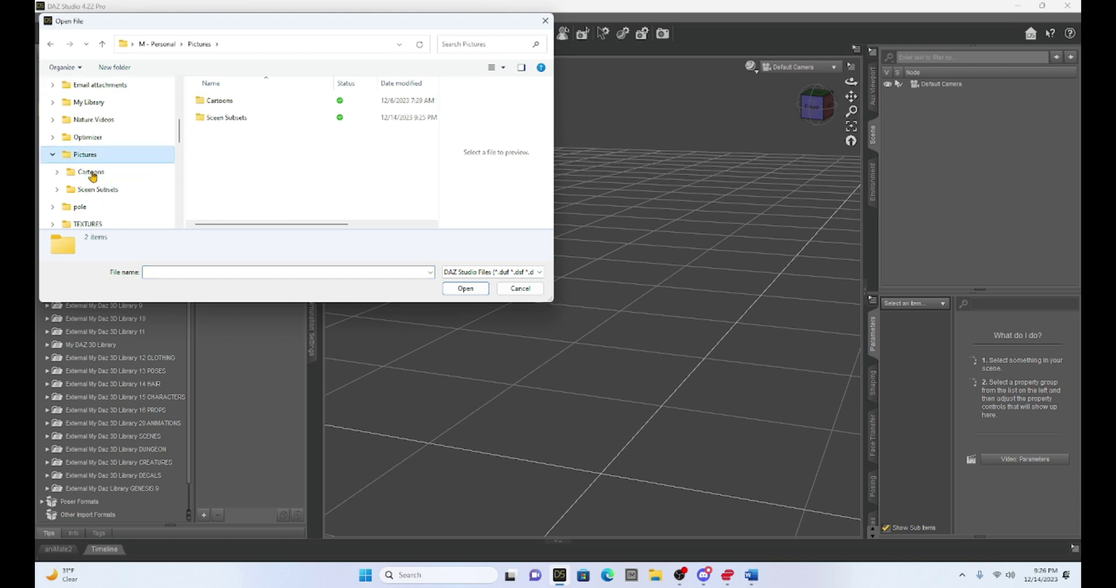
double_click(222, 119)
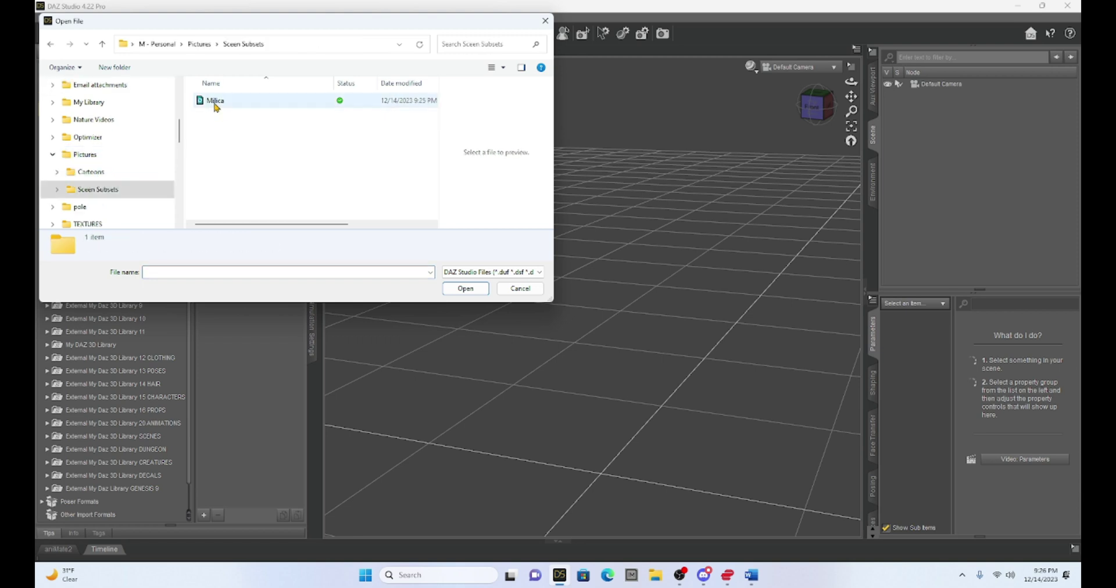
double_click(216, 103)
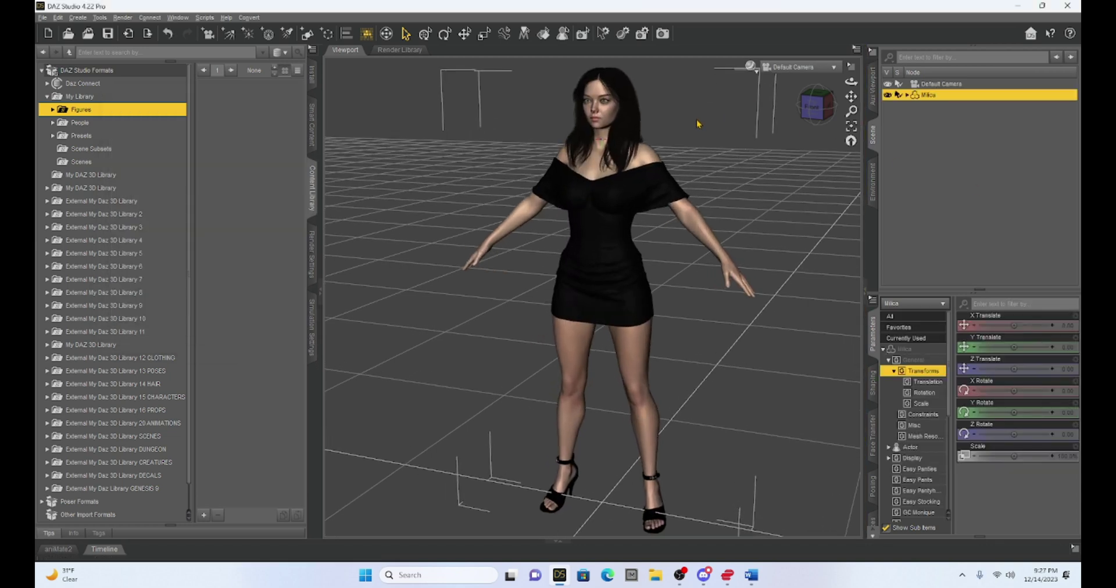
drag(812, 108, 802, 113)
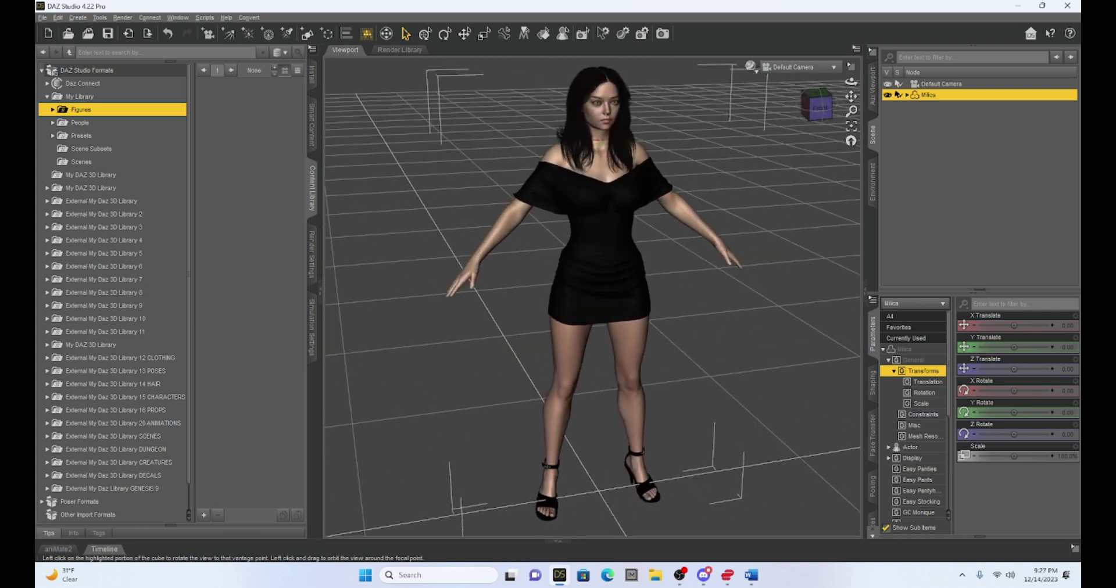
click(828, 98)
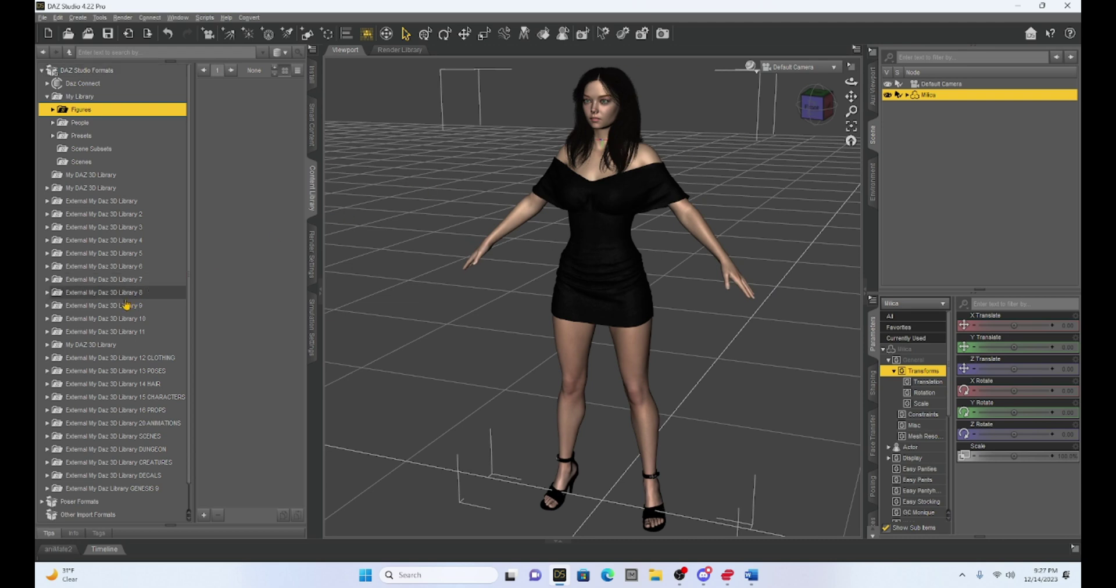
scroll(127, 299, down, 2)
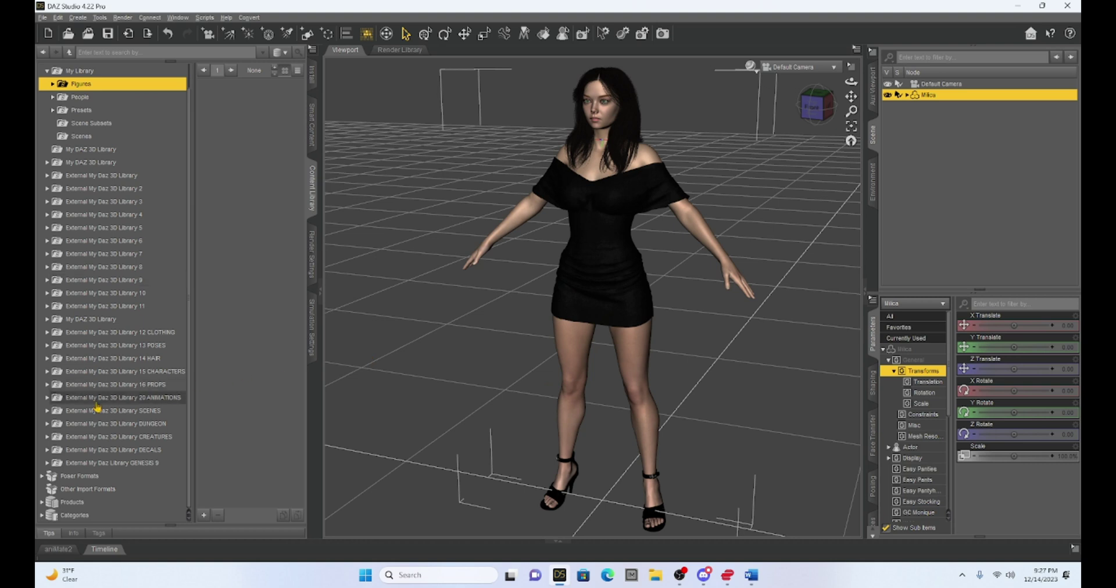
Browse the Content Library to People > Genesis 8 Female pose collections.
click(41, 516)
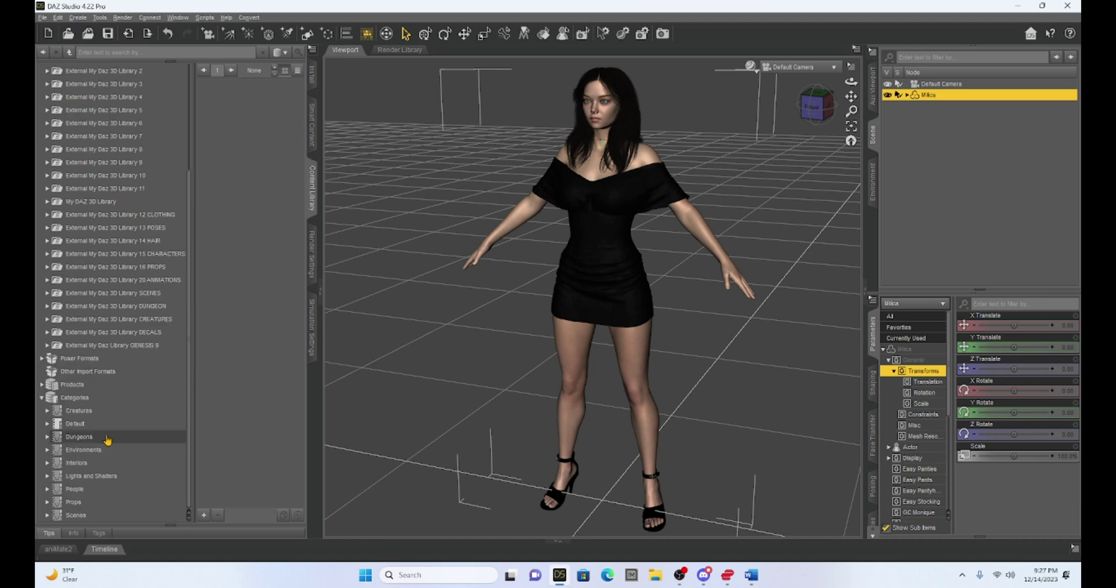
click(47, 489)
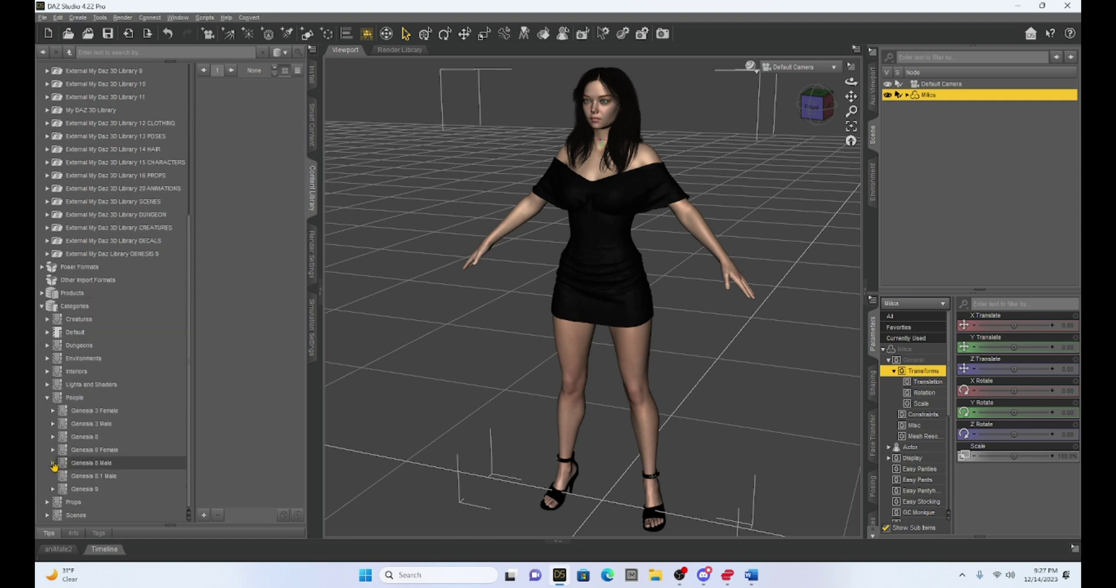
click(52, 450)
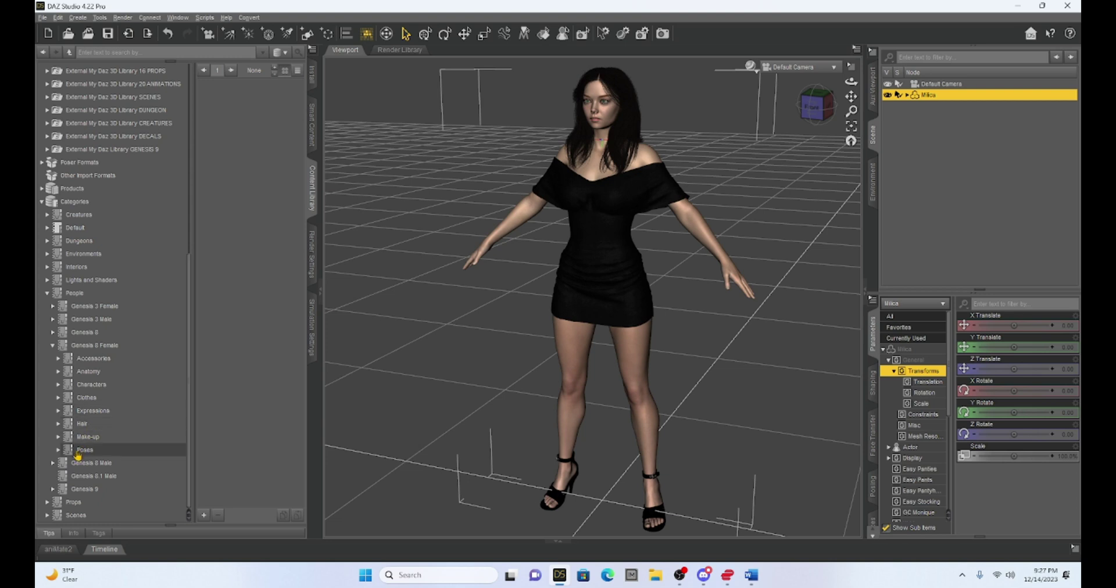
click(58, 451)
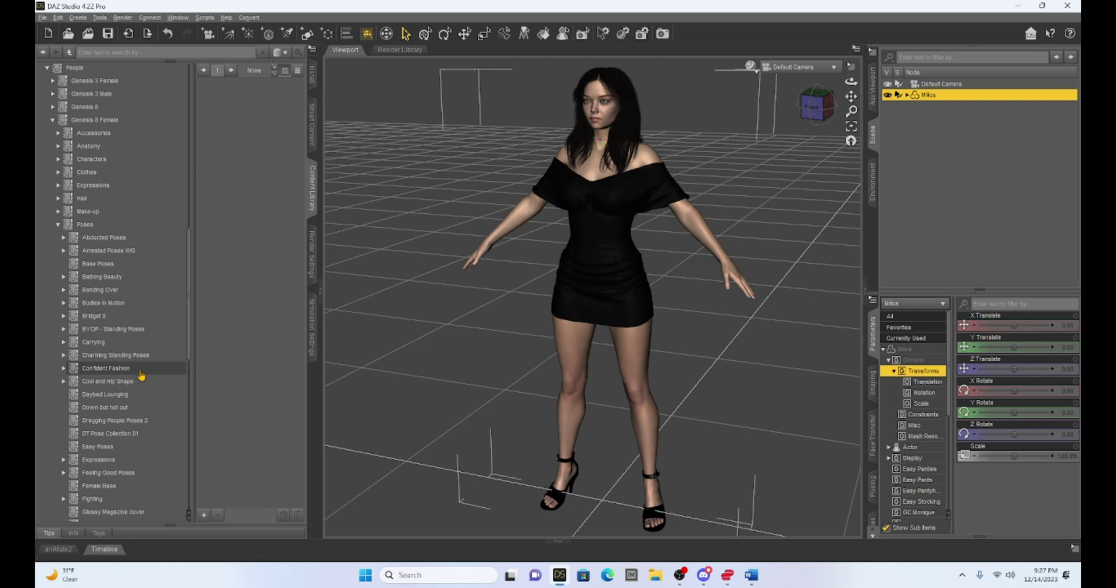
scroll(141, 376, down, 3)
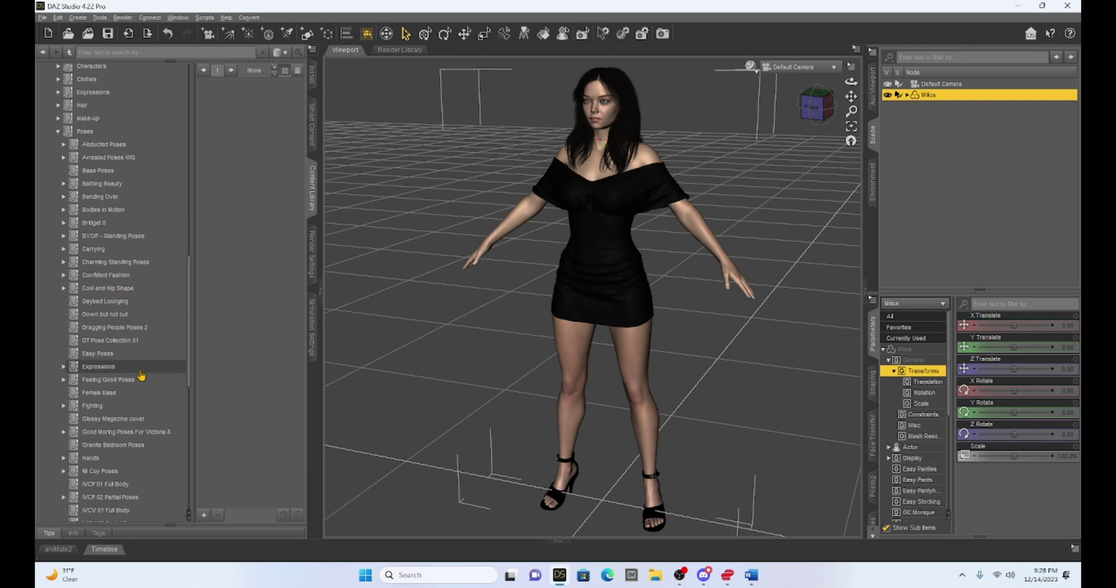
scroll(141, 376, down, 2)
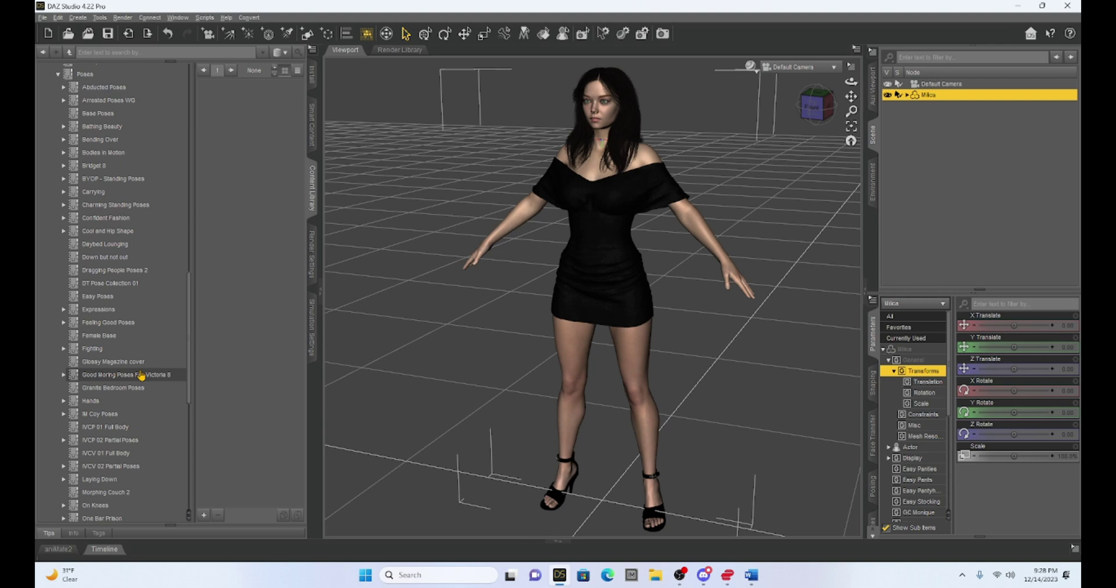
scroll(141, 376, down, 6)
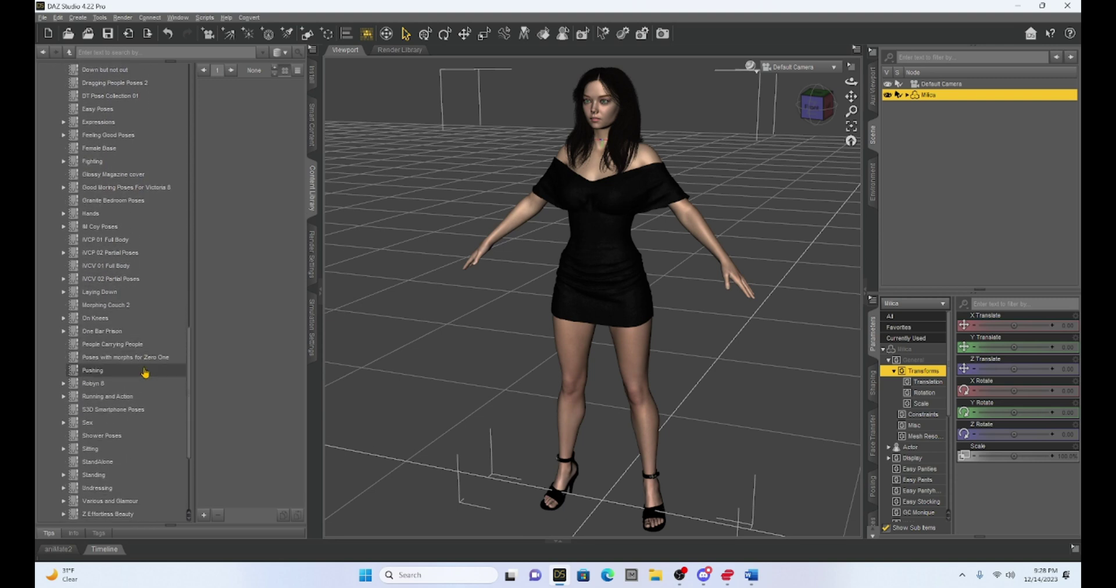
scroll(145, 373, down, 3)
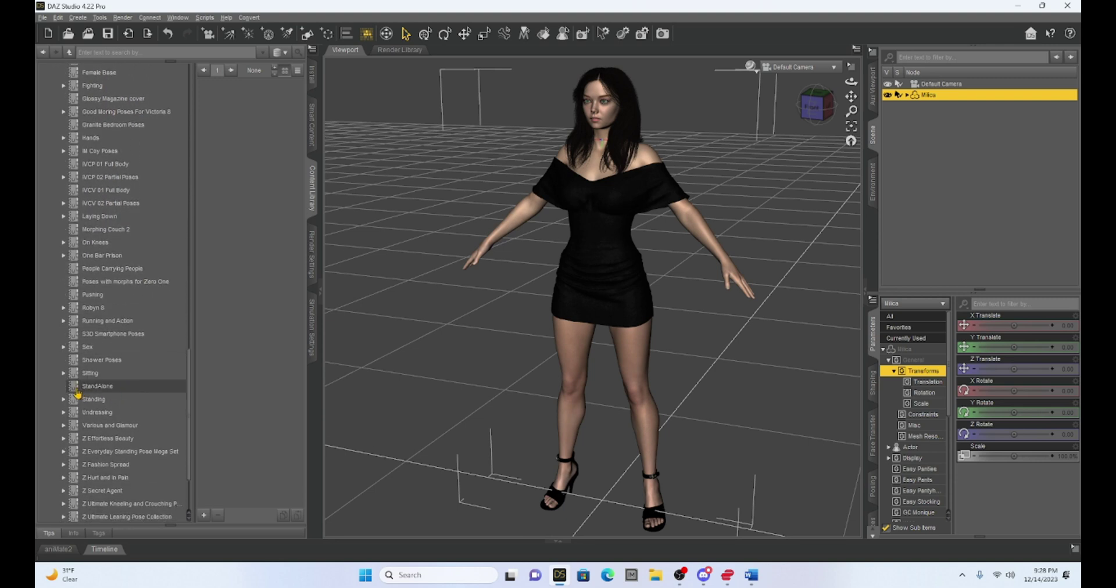
Apply the Simply Standing Female 01m pose from Standing > Simply Standing > Female.
click(64, 400)
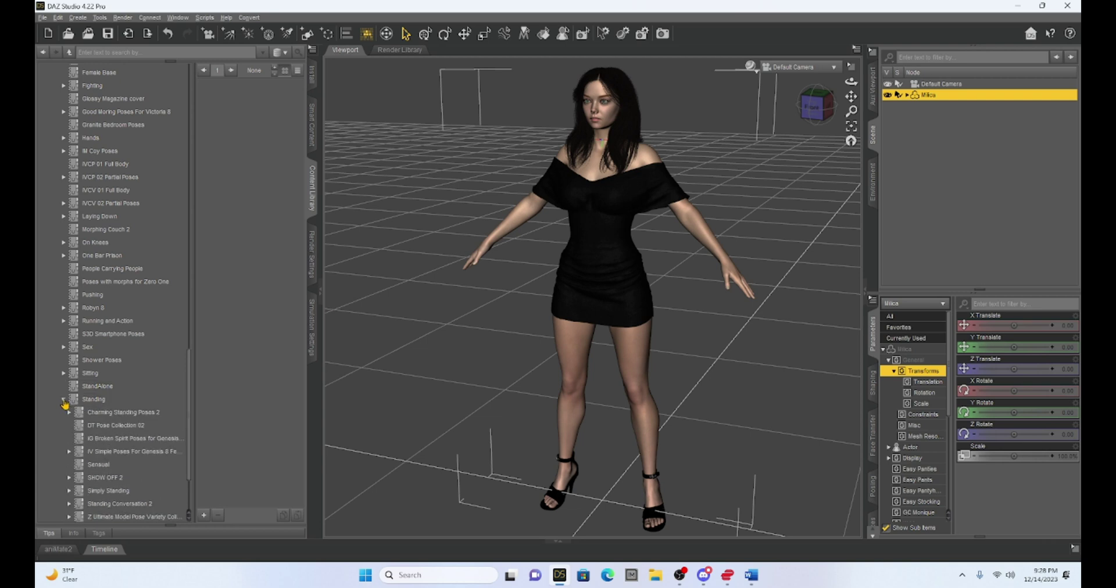
scroll(118, 387, down, 3)
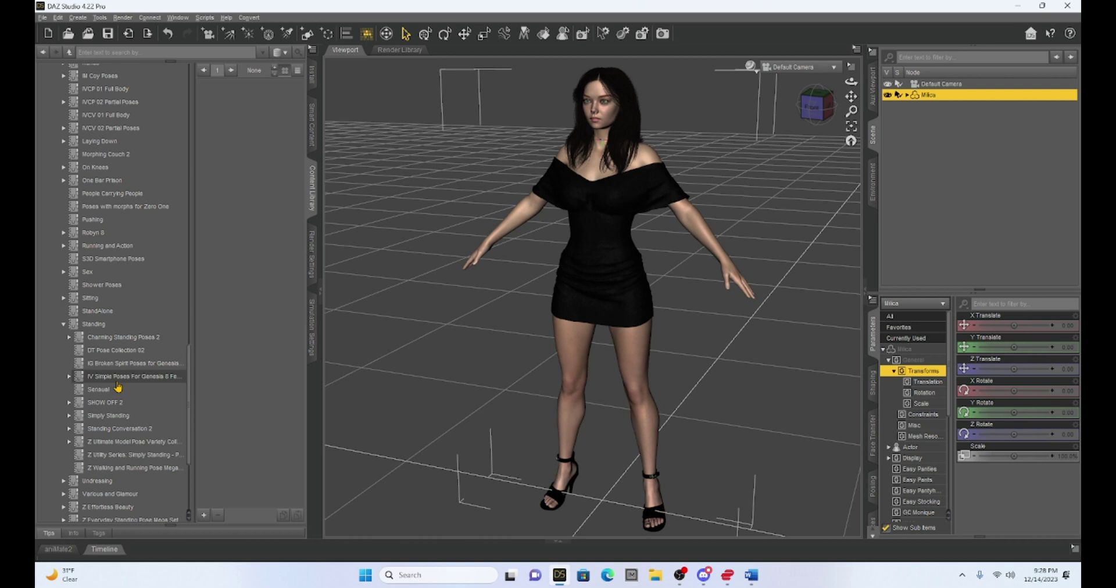
click(68, 418)
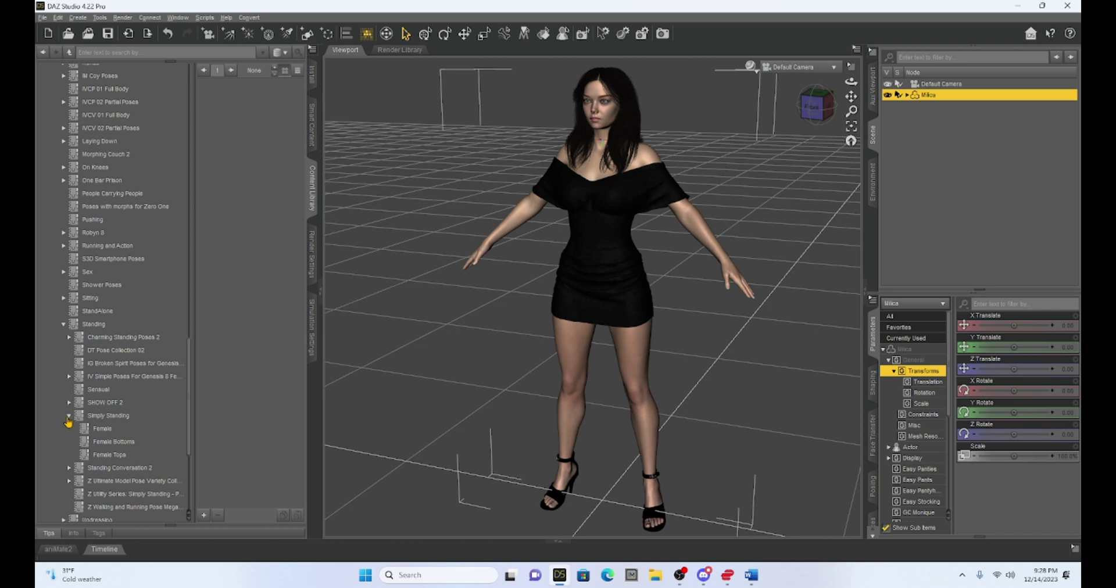
click(100, 431)
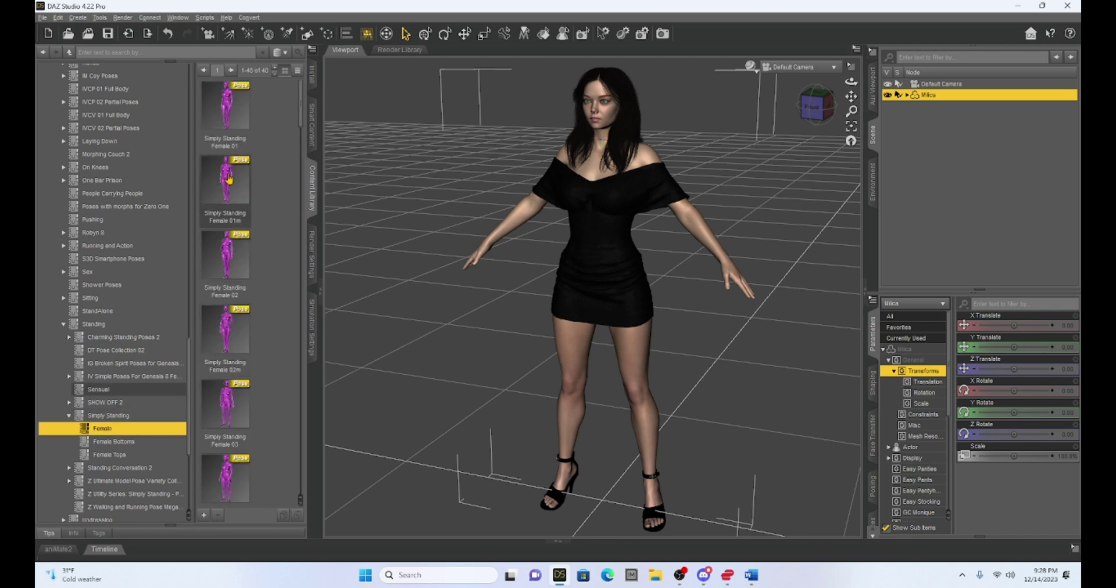
double_click(229, 179)
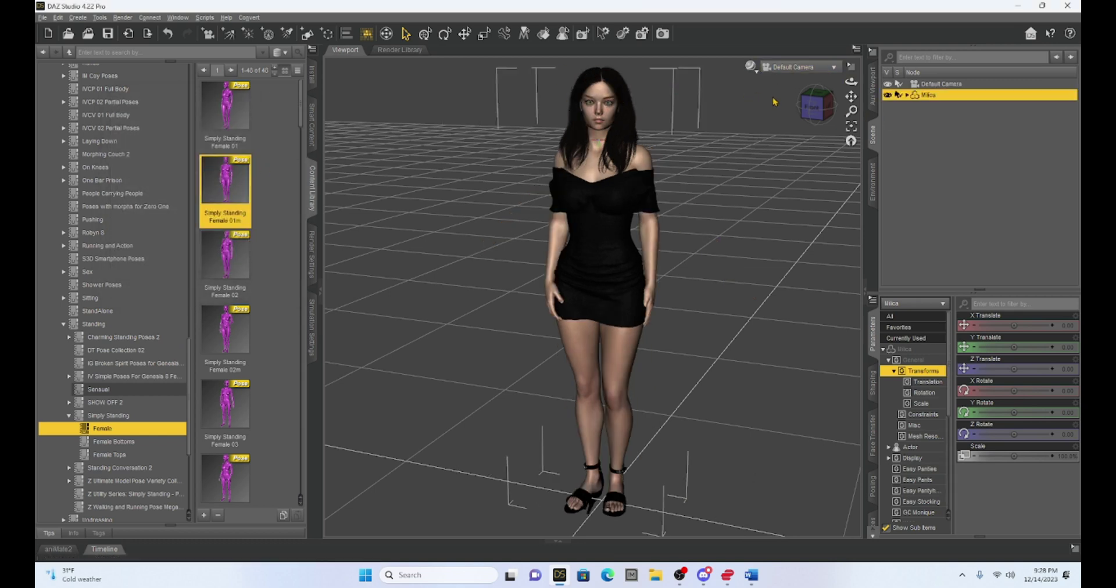
drag(815, 107, 810, 111)
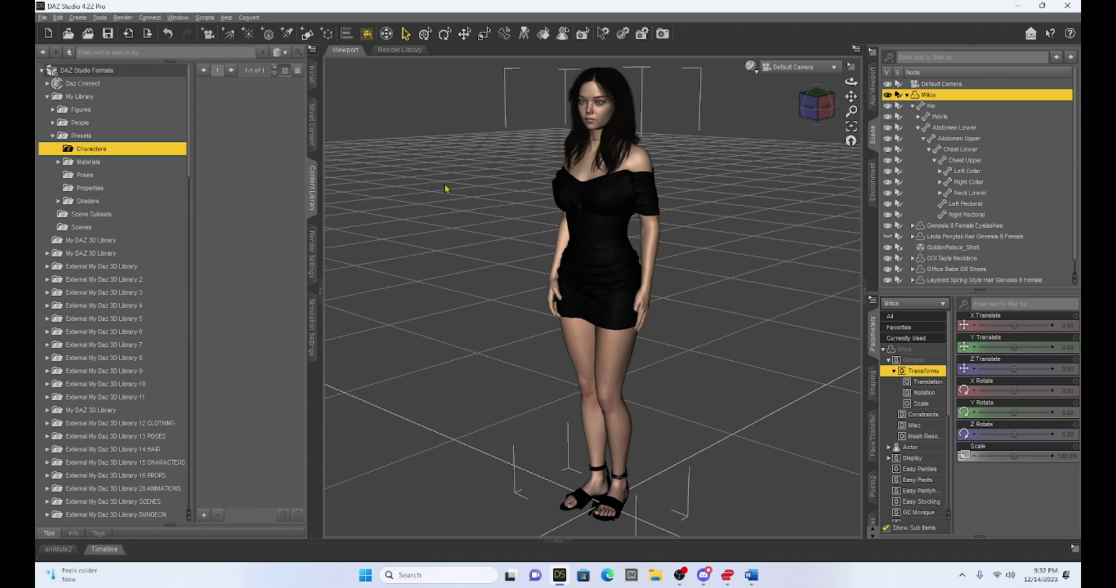
Select the whole Milica figure and bring up File > Save As preset types.
click(41, 17)
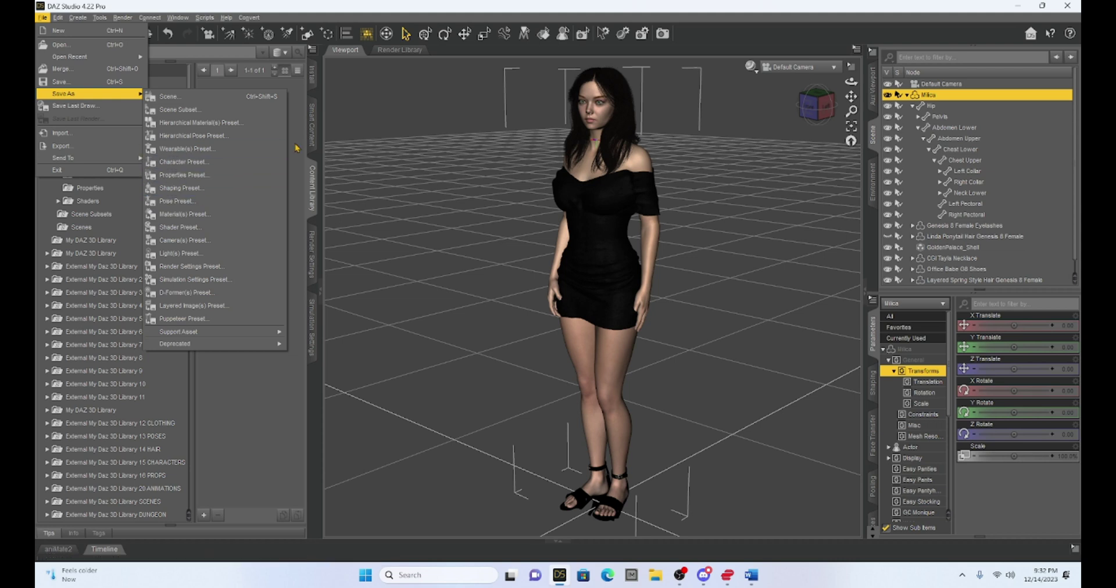
click(642, 165)
click(642, 166)
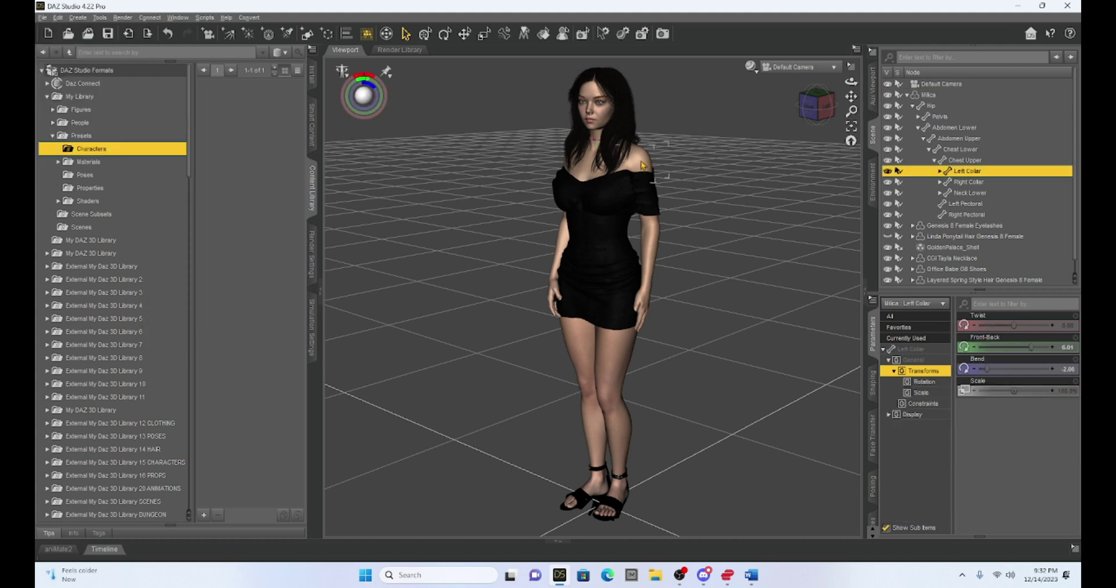
click(642, 165)
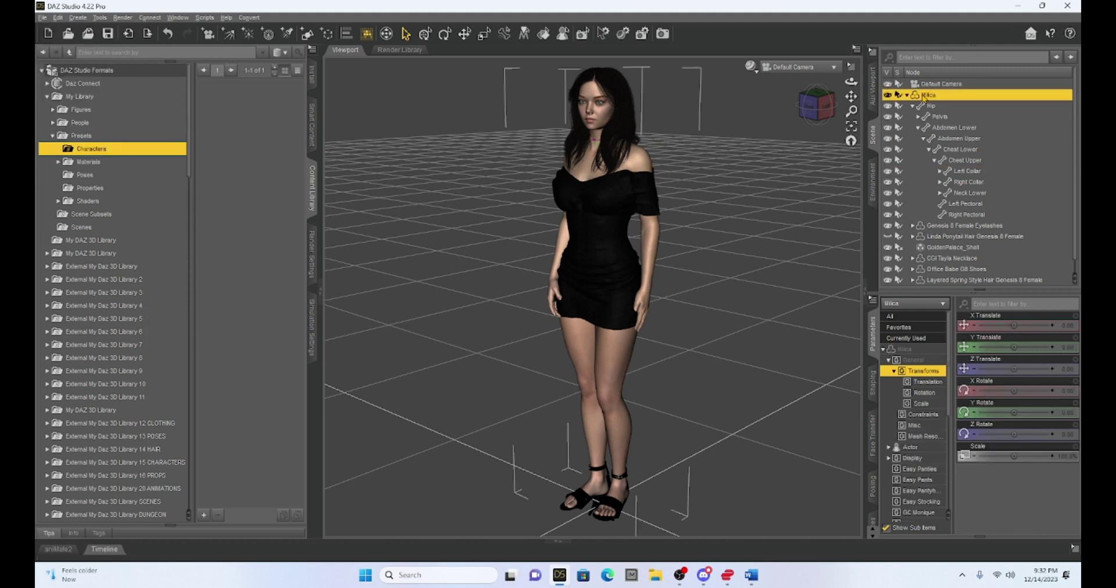
click(42, 17)
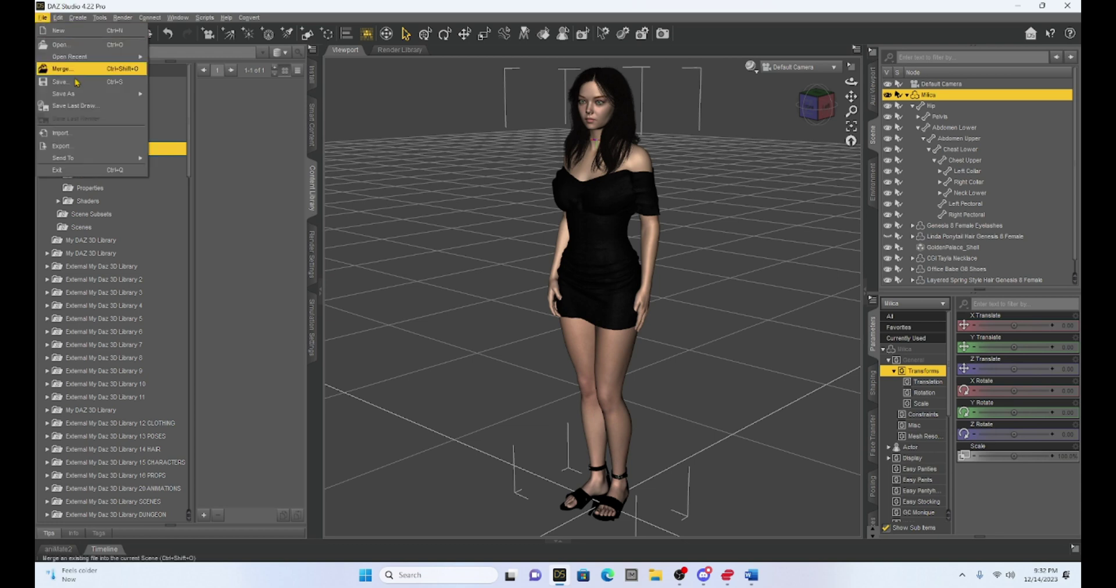
mouse_move(73, 94)
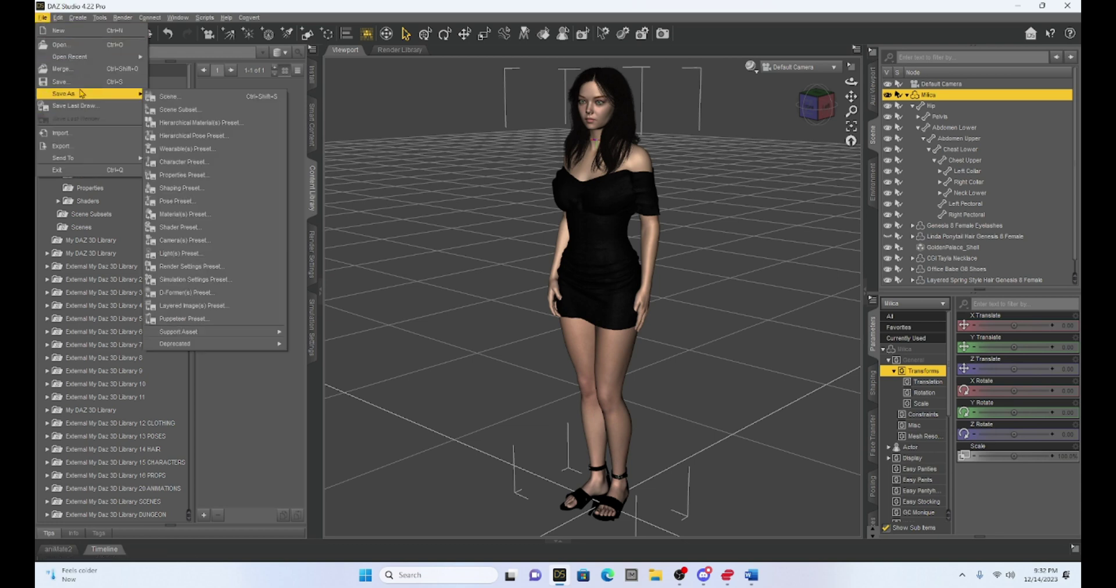
Save the figure as character preset 'Milica', keeping shape and material settings.
click(222, 166)
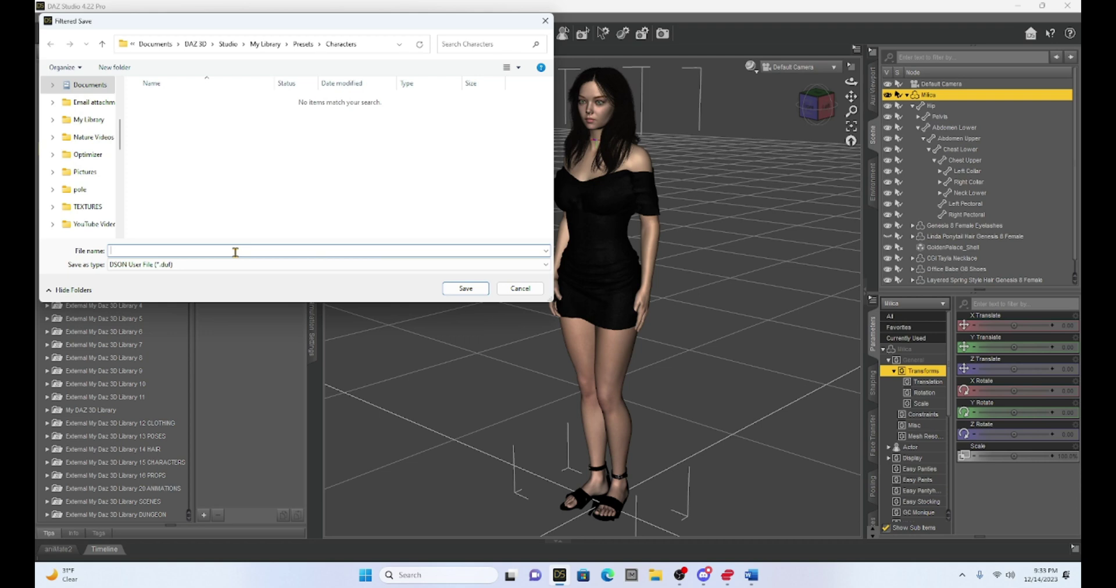
text(Milica)
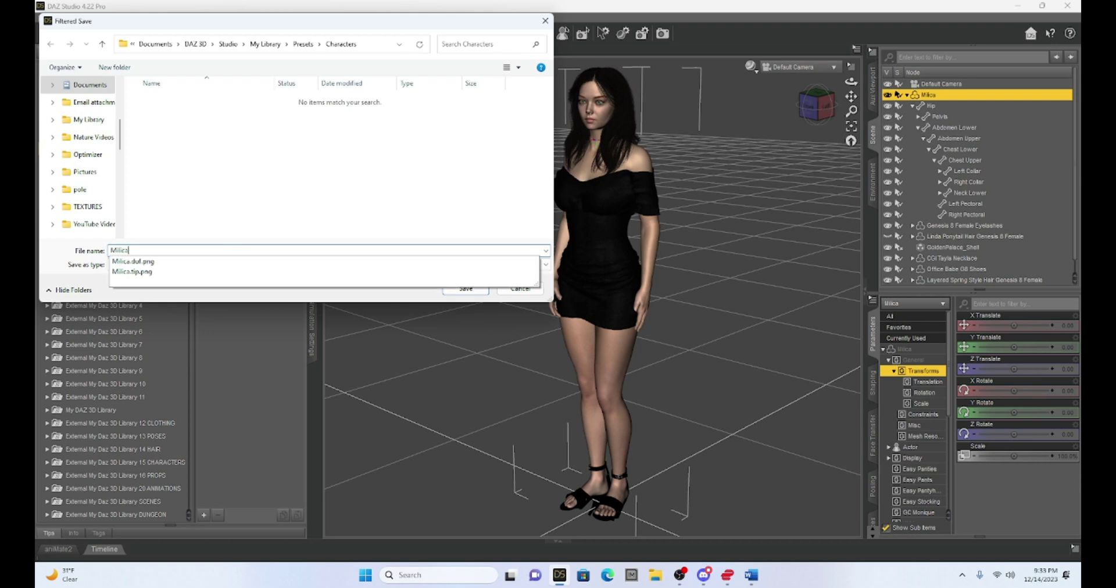
key(Return)
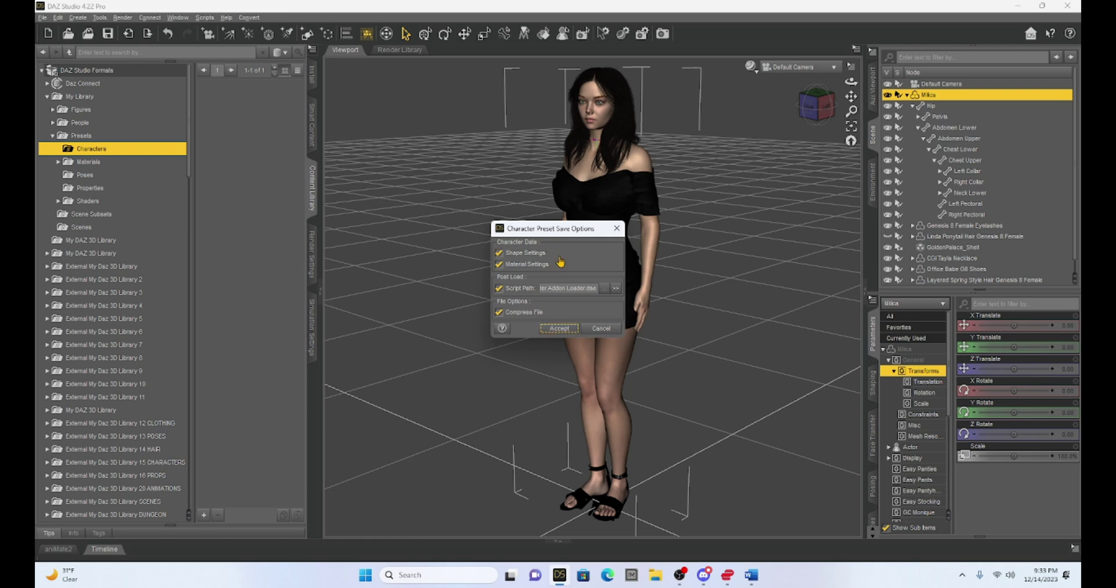
click(512, 255)
click(512, 255)
click(499, 288)
click(499, 288)
click(560, 330)
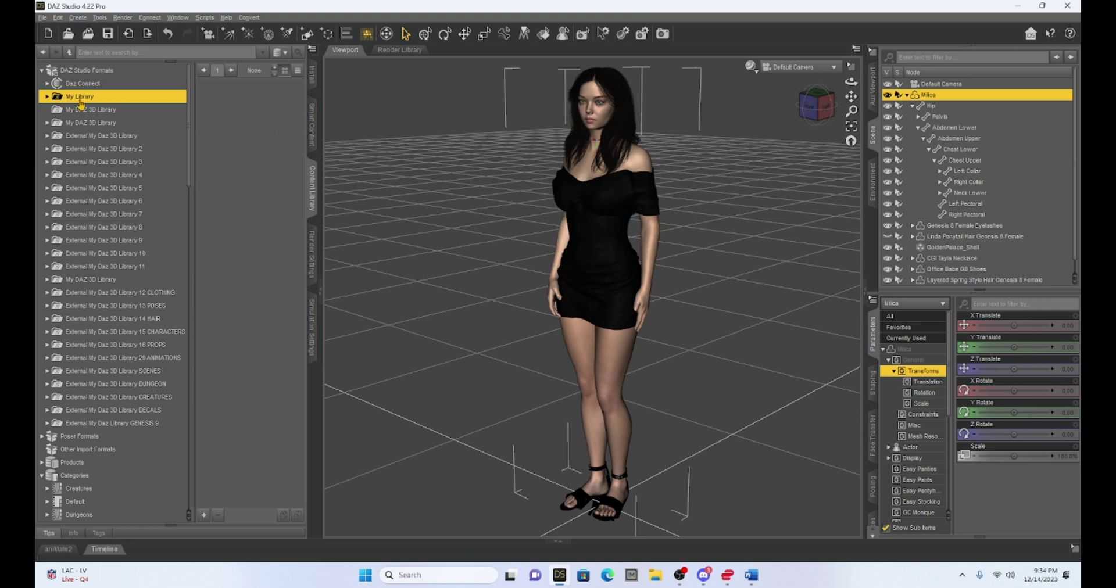
Show the saved Milica preset in Presets > Characters, then delete Milica from the scene.
click(47, 97)
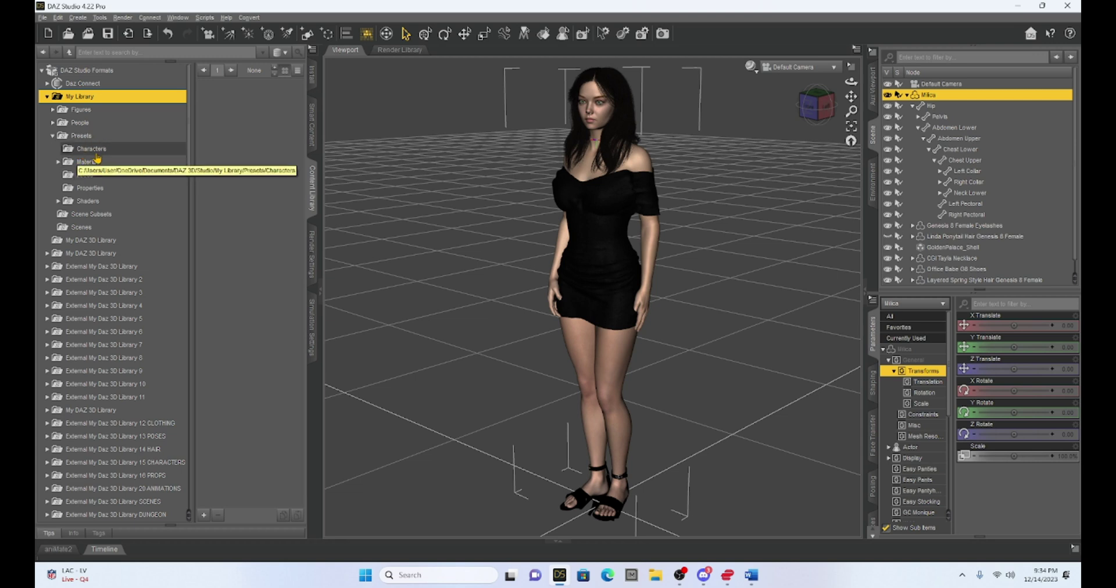
click(93, 152)
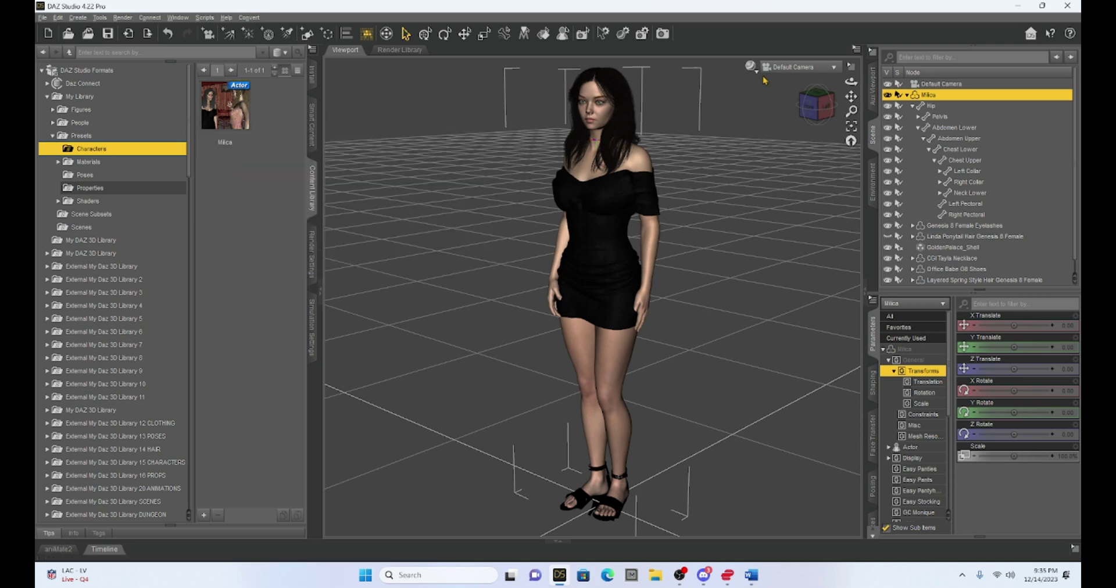
right_click(925, 95)
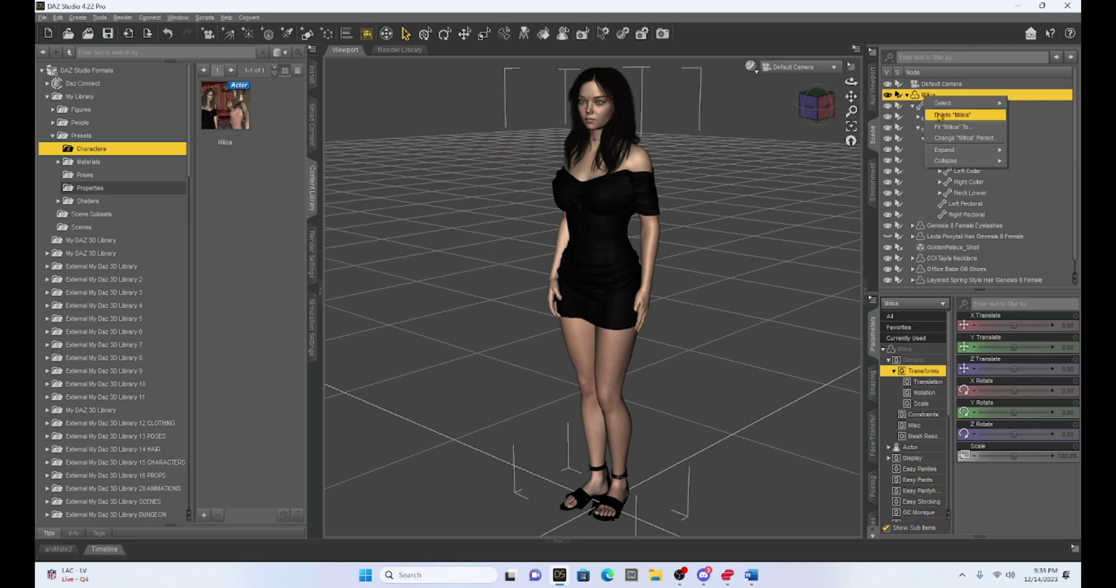
click(940, 115)
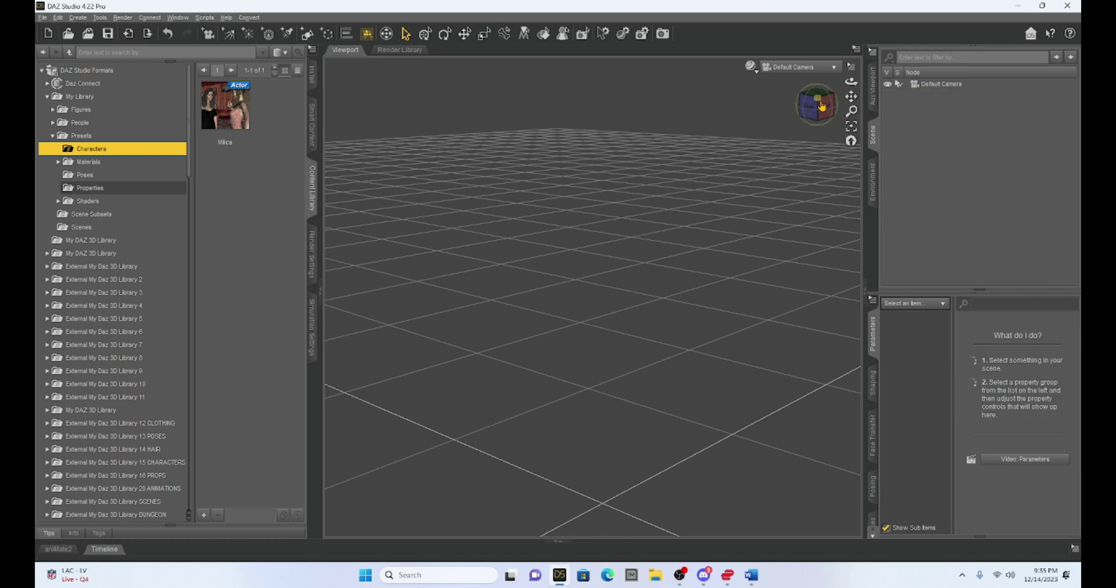
Reload the Milica character preset with her hair, black dress and standing pose, then open File > Save As.
double_click(222, 102)
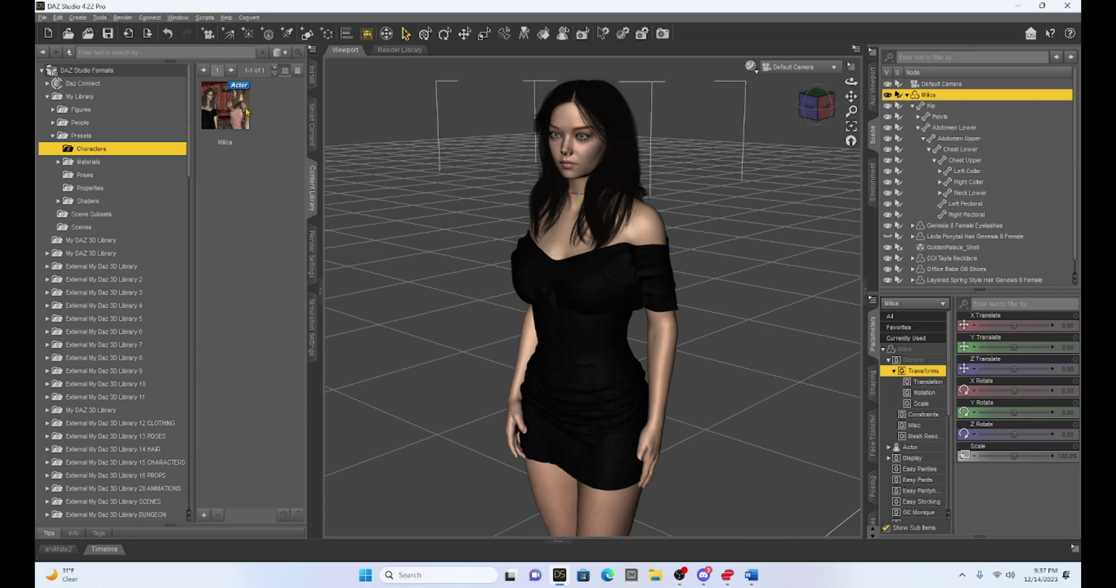
click(43, 17)
mouse_move(88, 93)
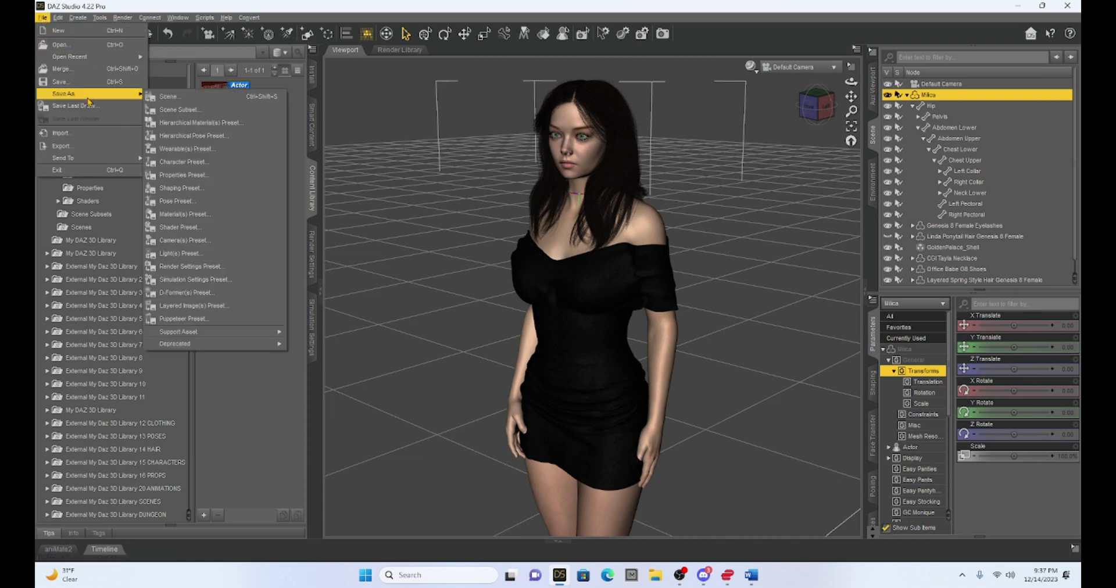
Save the current-frame pose as pose preset 'Milica' in My Library/Presets/Poses.
click(194, 203)
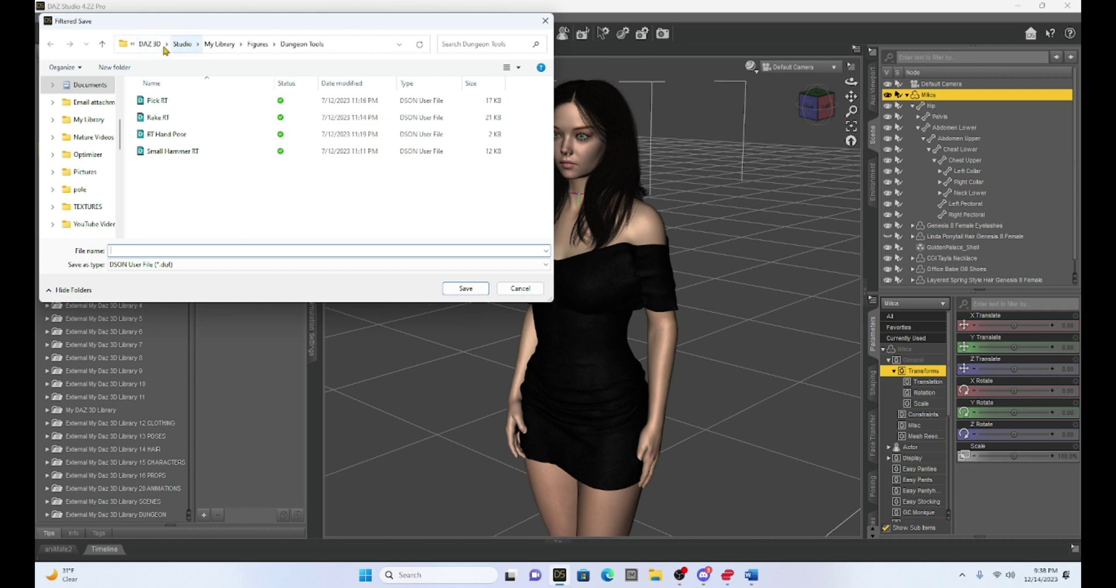
click(219, 46)
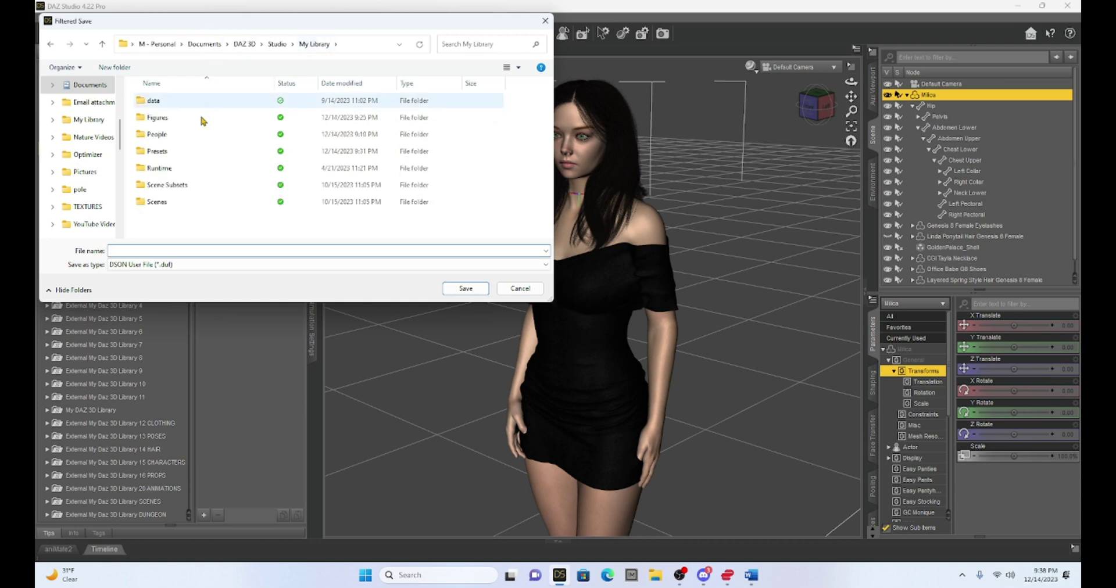
double_click(157, 151)
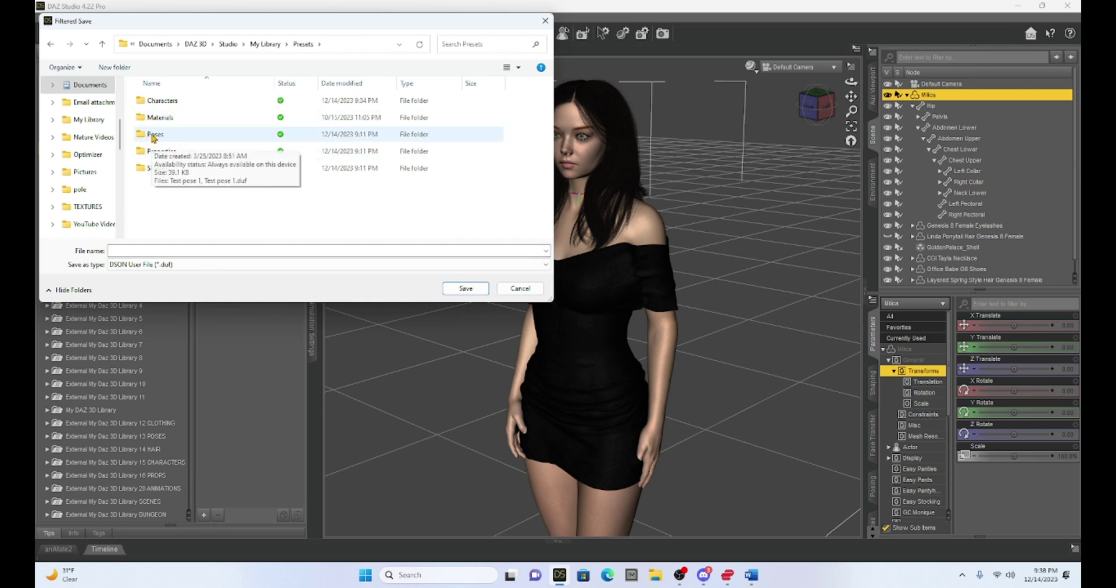
double_click(154, 135)
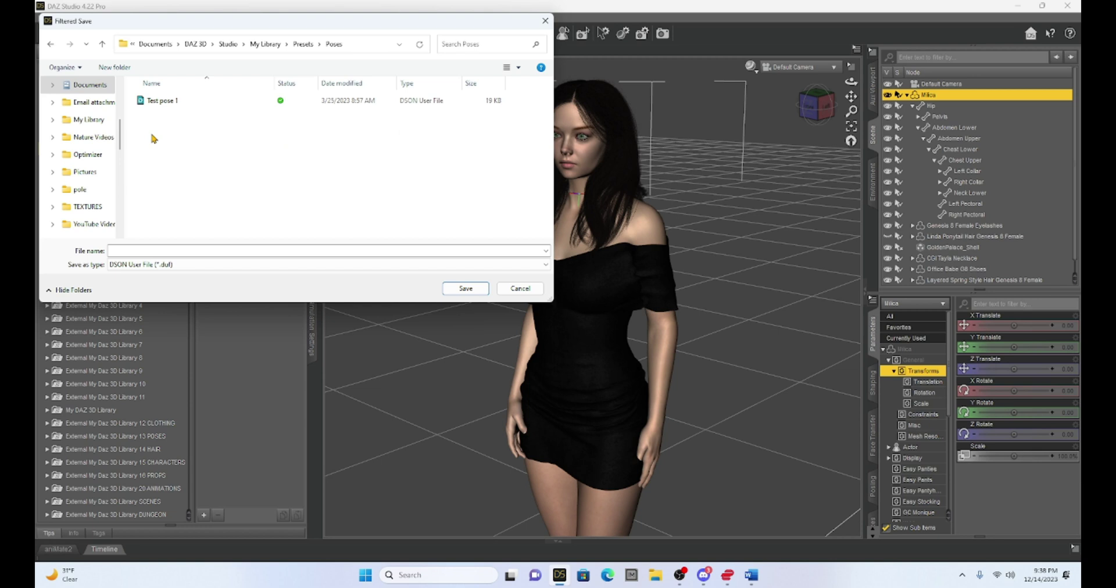
click(199, 251)
key(Return)
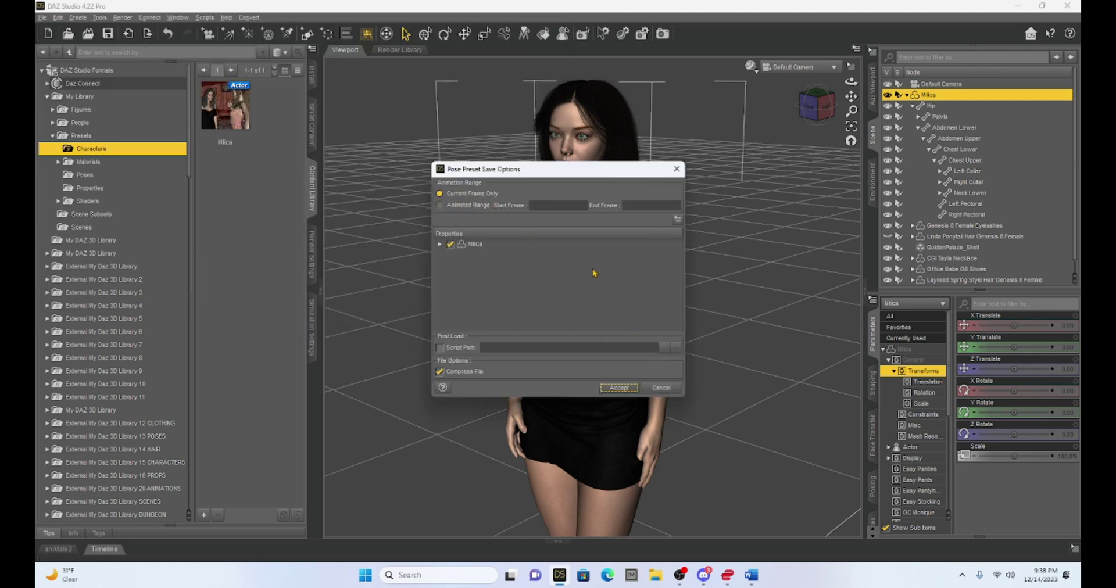
click(448, 195)
click(618, 388)
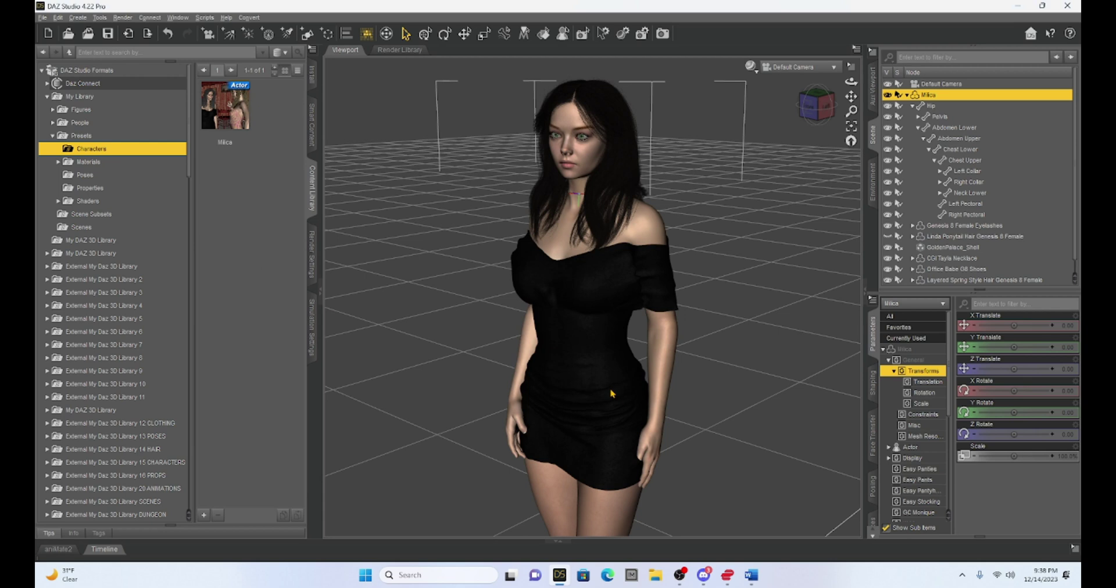
Refresh My Library and browse Presets > Poses to find the new Milica pose preset.
right_click(70, 96)
click(111, 175)
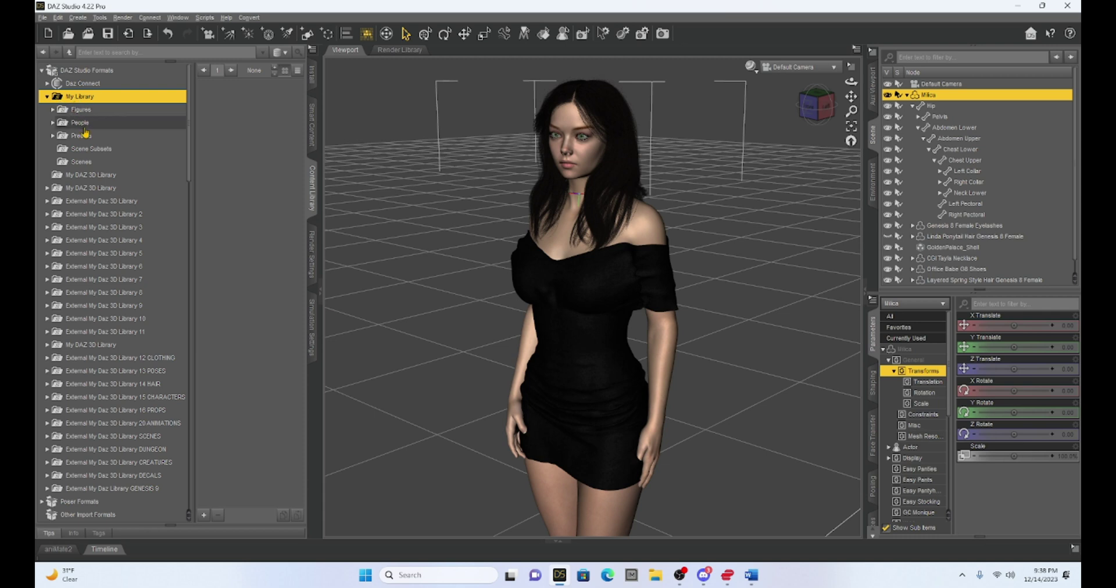
click(52, 137)
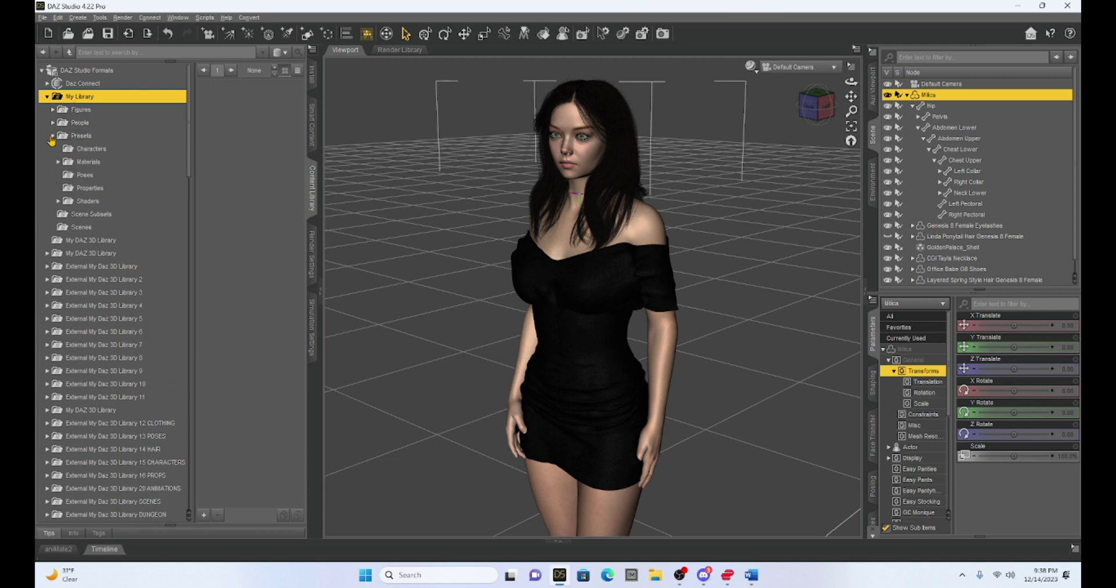
click(155, 175)
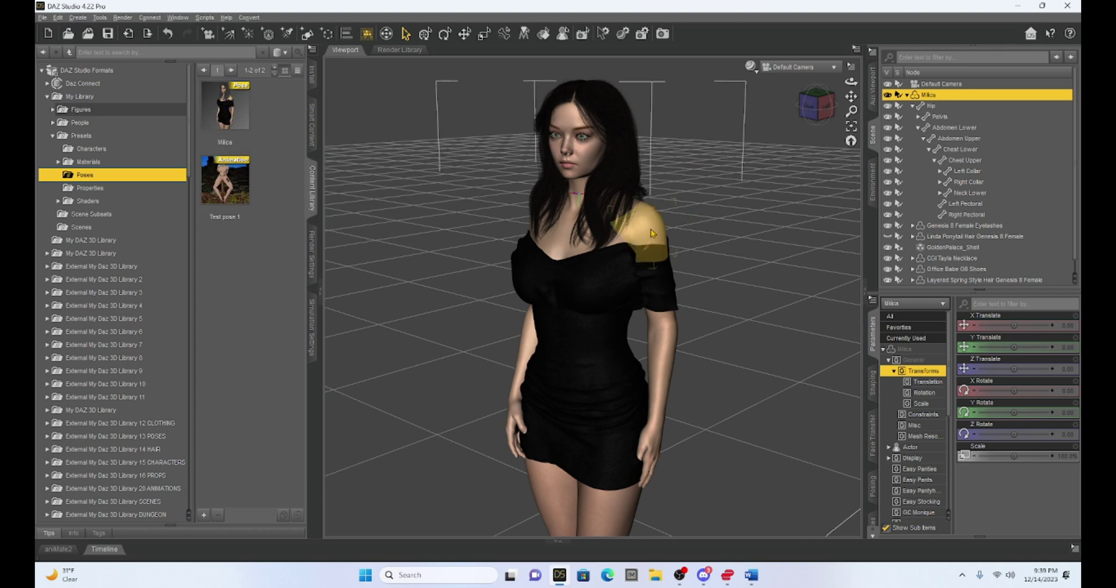
scroll(86, 410, down, 15)
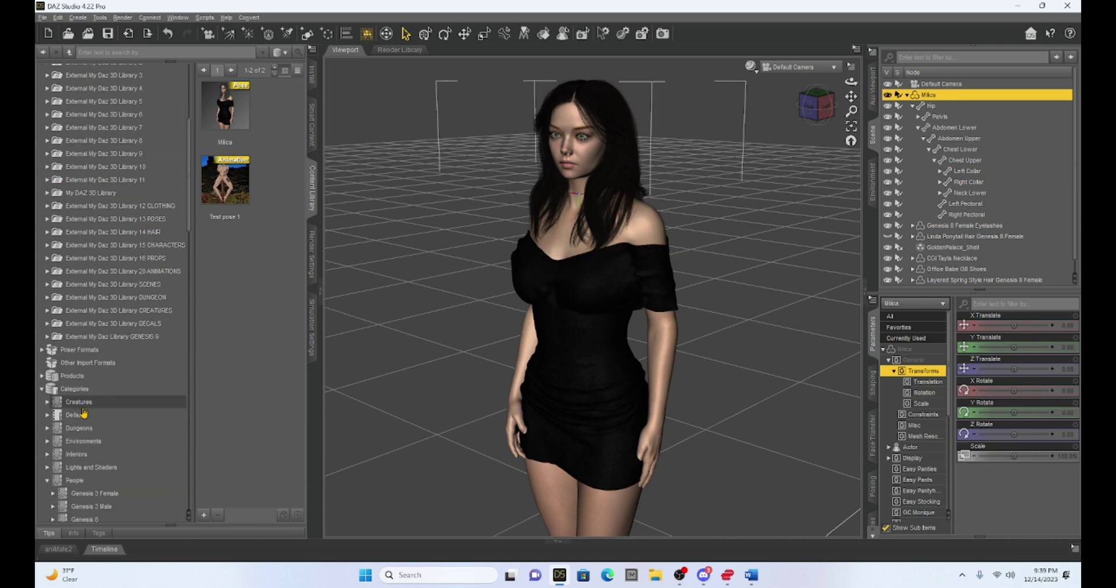
scroll(86, 410, down, 5)
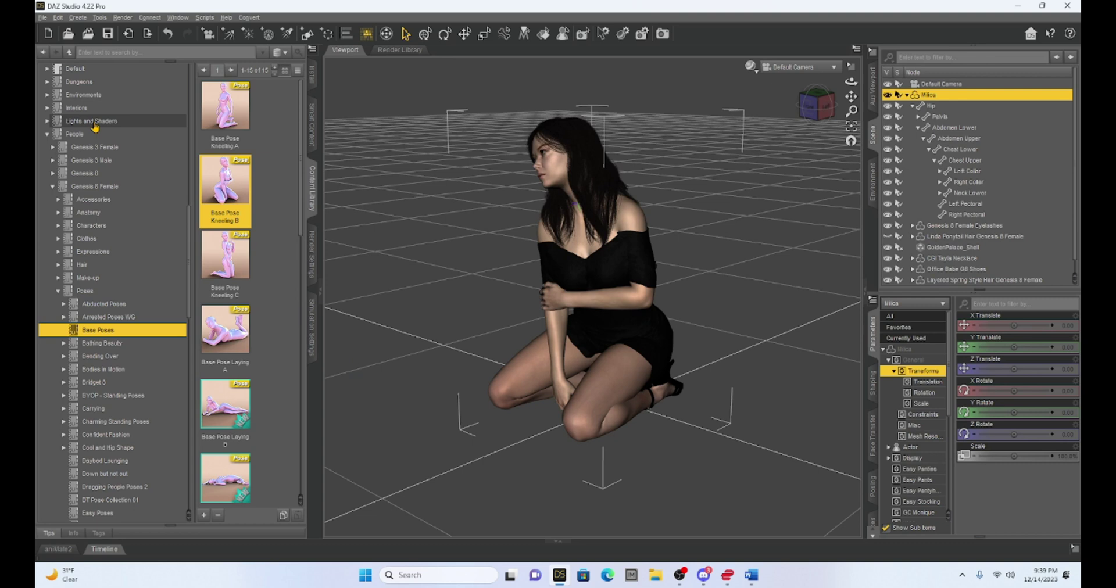
scroll(130, 214, up, 4)
scroll(128, 214, up, 10)
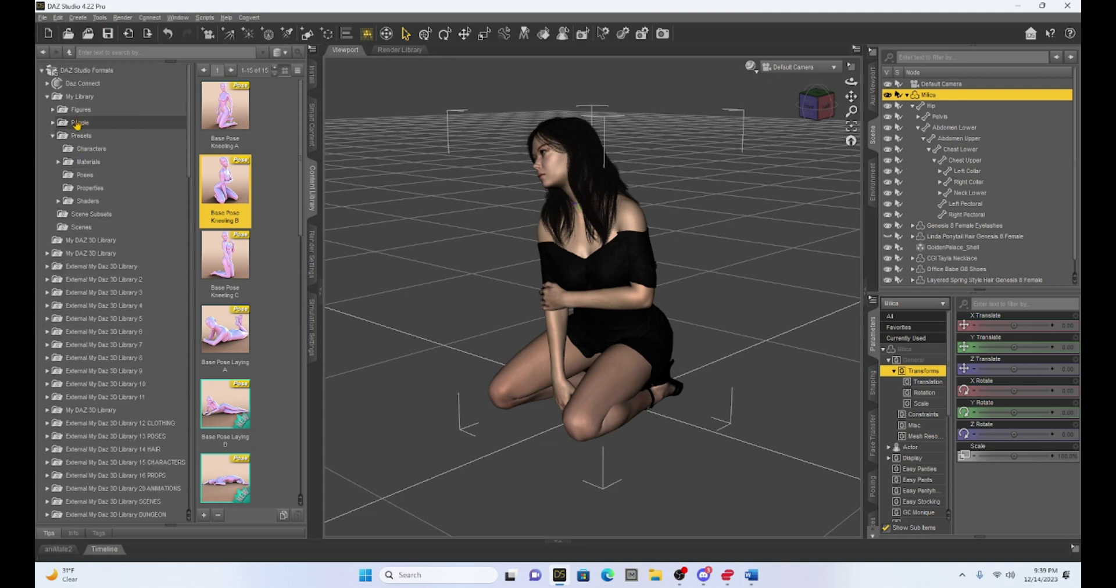
Apply the Milica pose from Presets > Poses so the figure stands, and frame her full body.
click(83, 176)
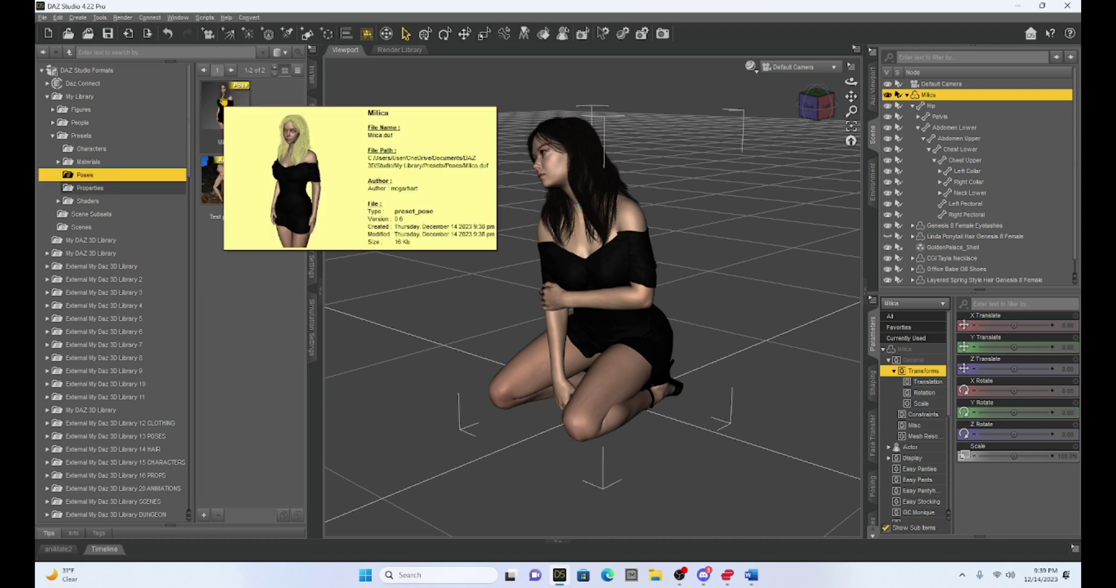
double_click(224, 103)
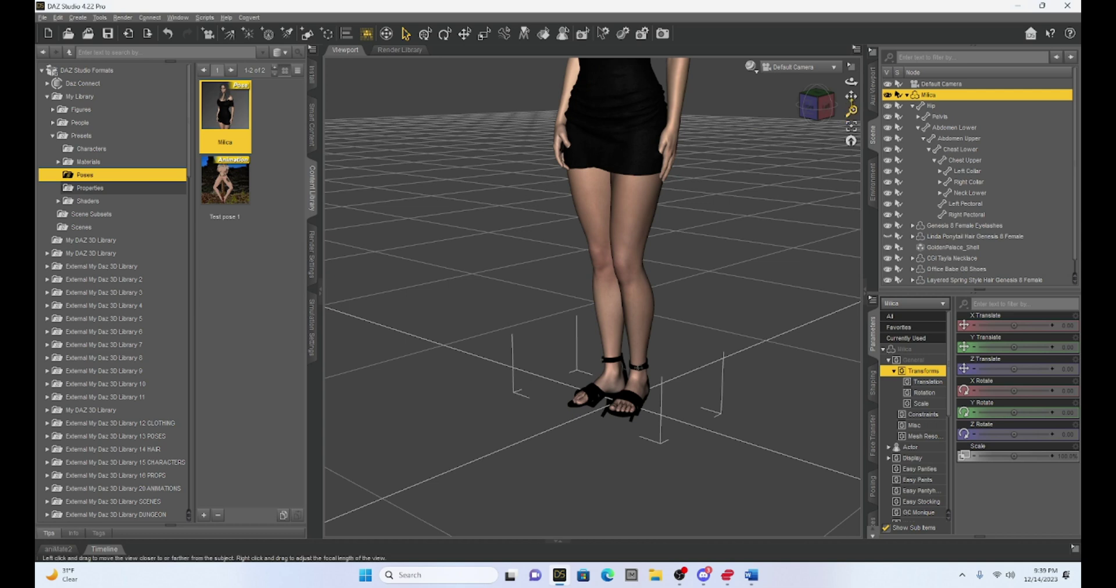
drag(852, 97, 790, 164)
scroll(663, 259, down, 5)
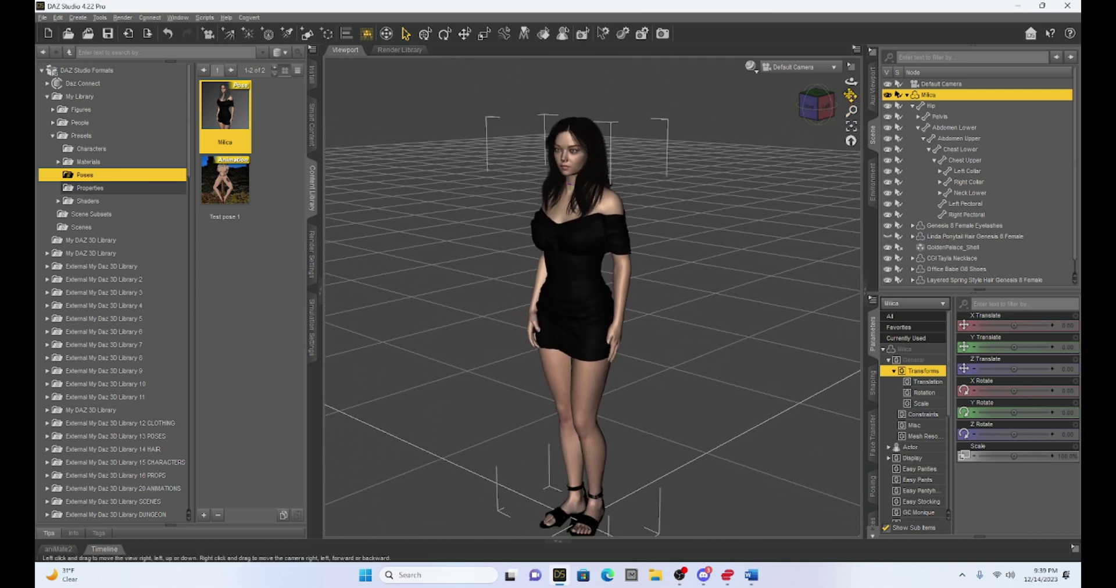
drag(852, 97, 770, 225)
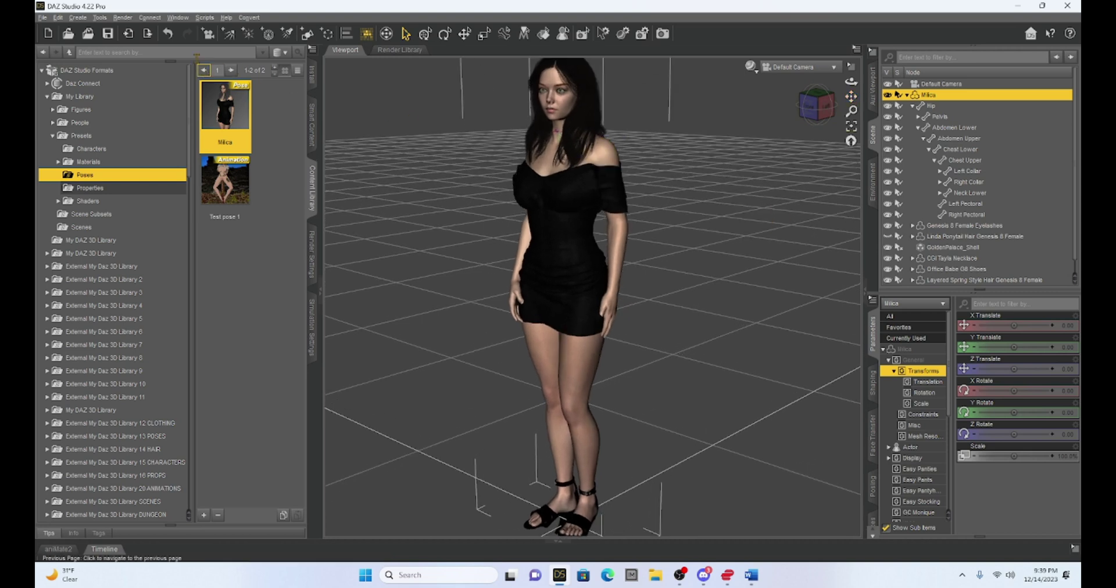
mouse_move(226, 118)
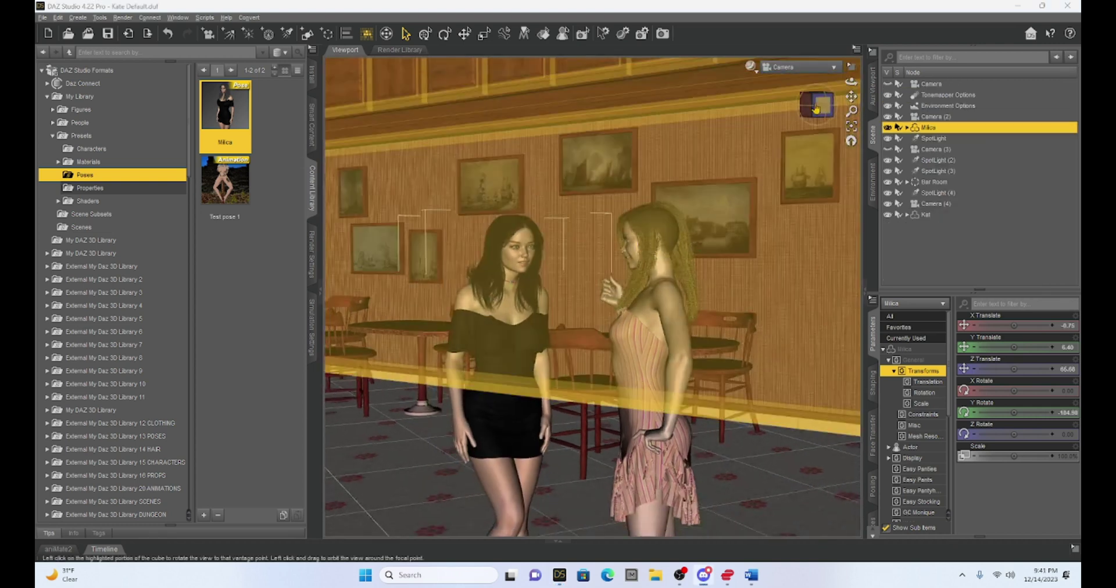
Show both figures, select Kat, and apply the Milica standing pose to her.
click(816, 107)
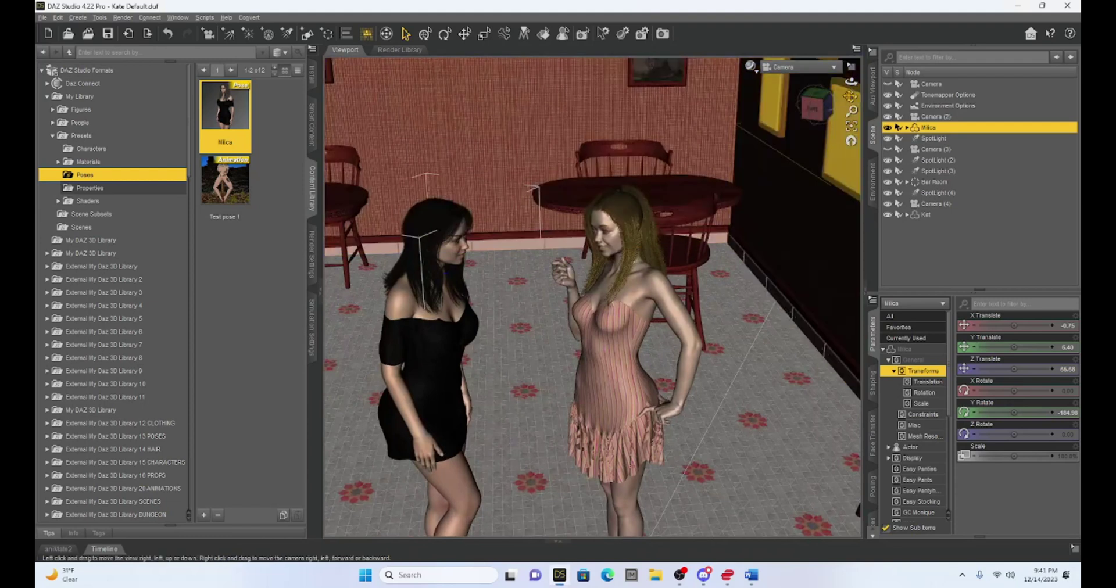
drag(850, 96, 852, 97)
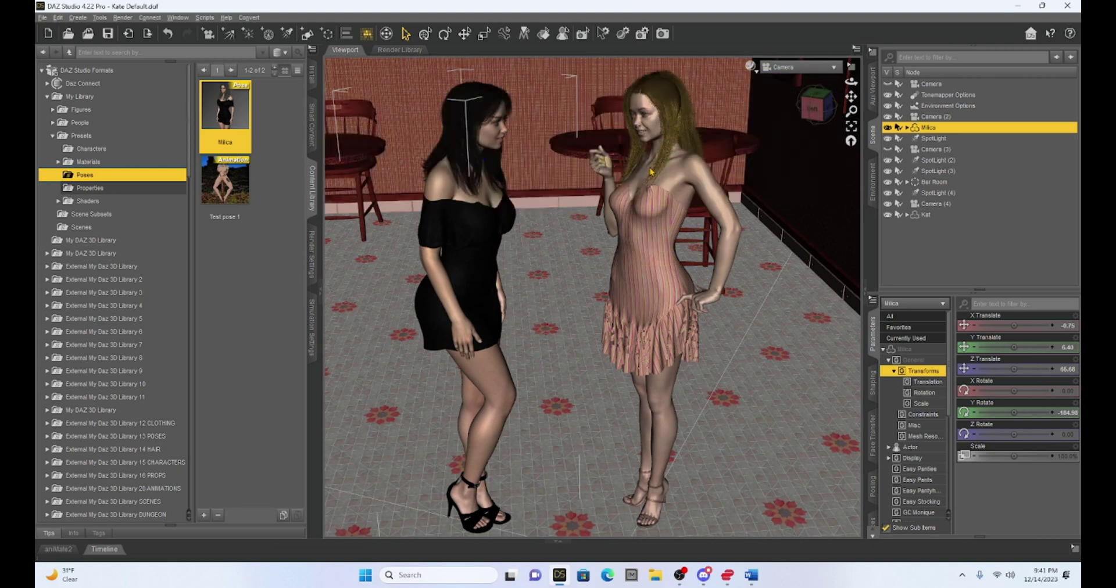
click(692, 177)
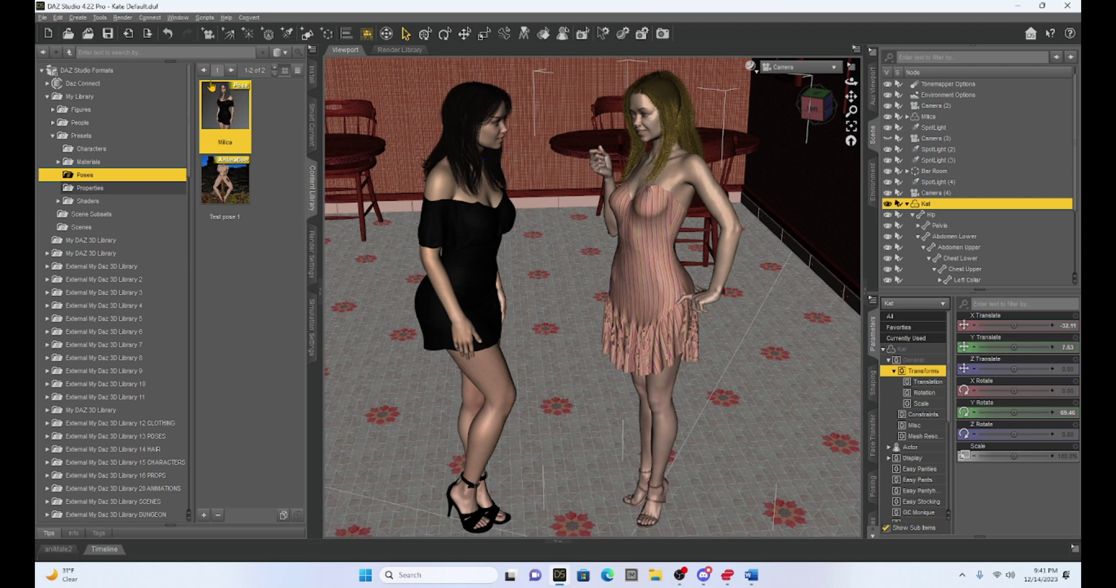
mouse_move(222, 111)
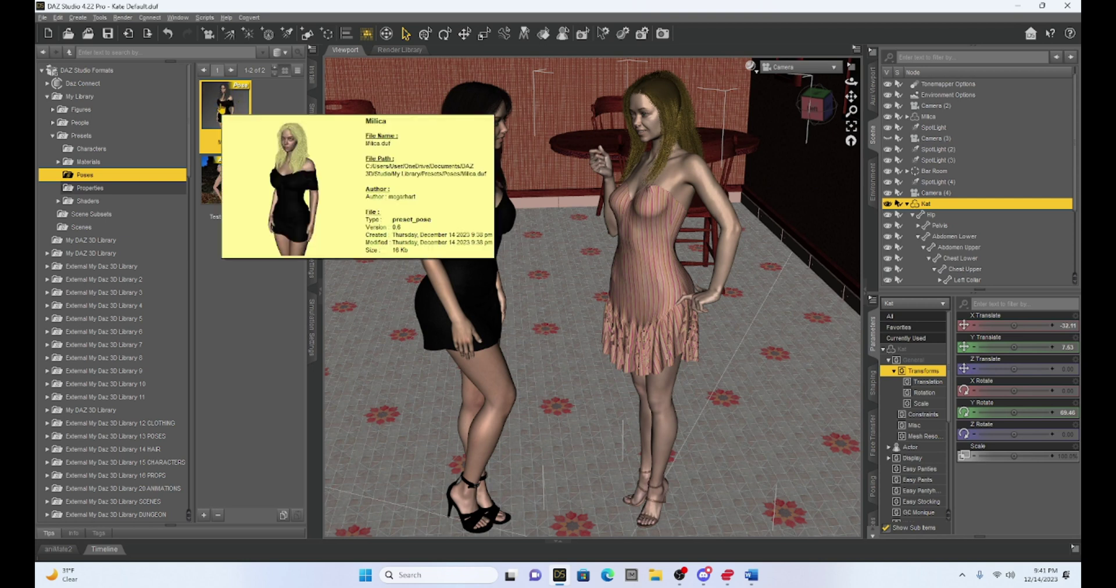
double_click(222, 111)
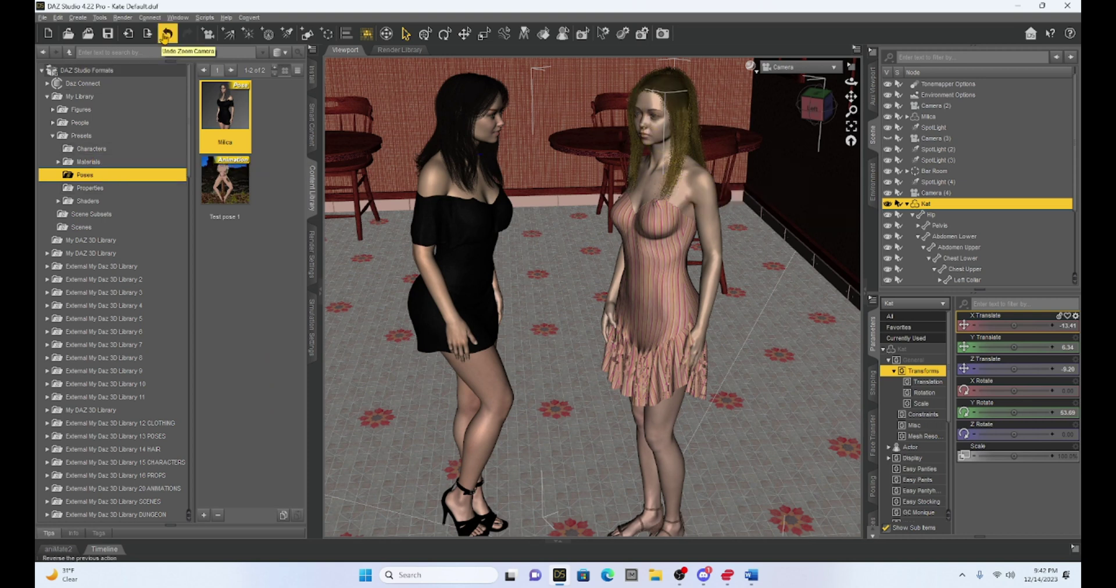
Bring up the File menu commands.
click(43, 18)
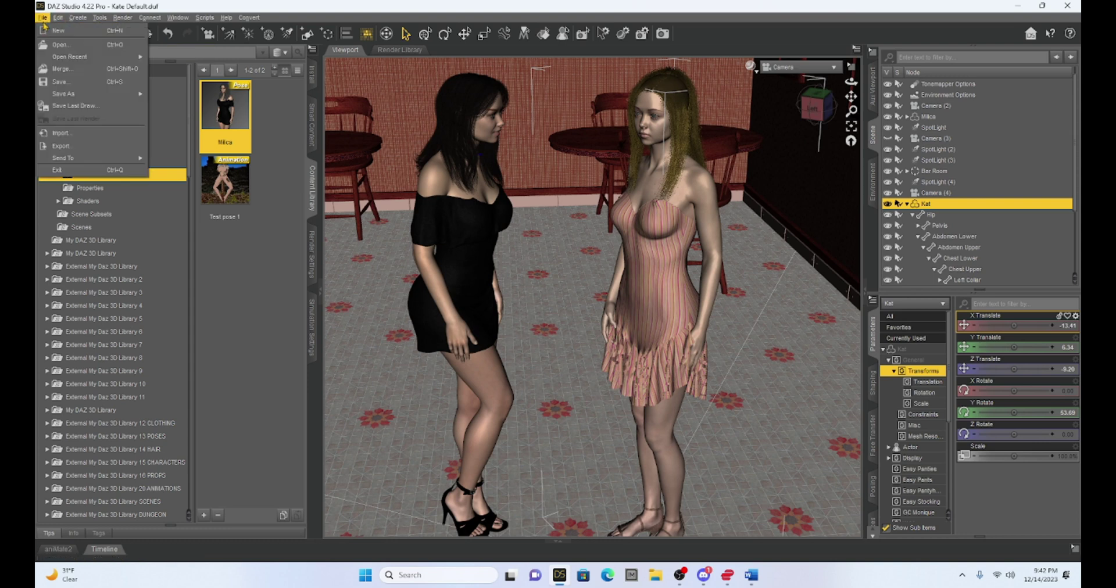
mouse_move(88, 96)
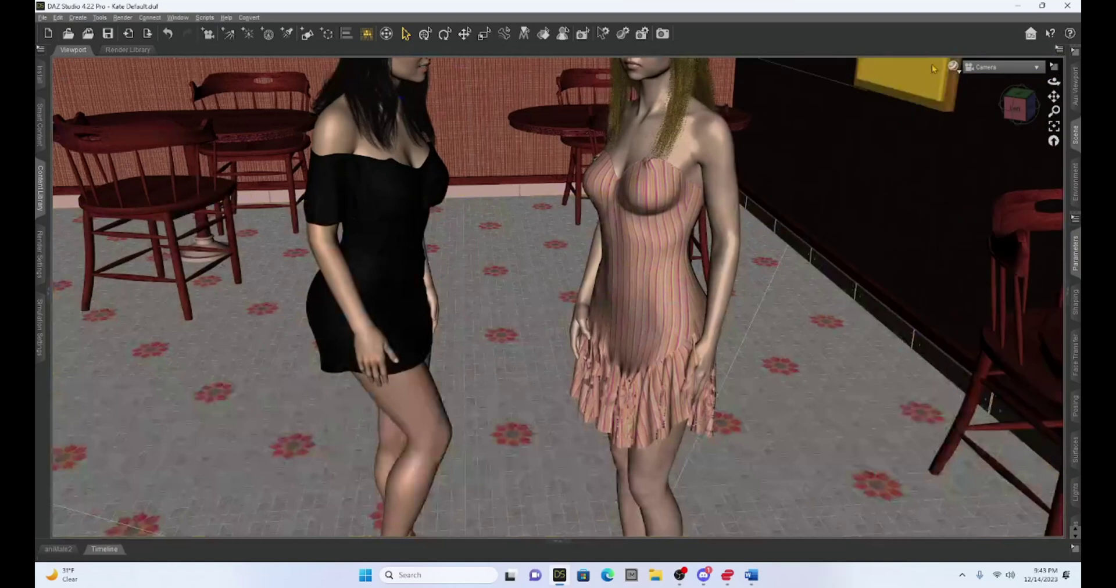
Select Kat's head and use its Pose Controls expression sliders to make her smile.
drag(1055, 96, 1052, 84)
scroll(910, 187, up, 5)
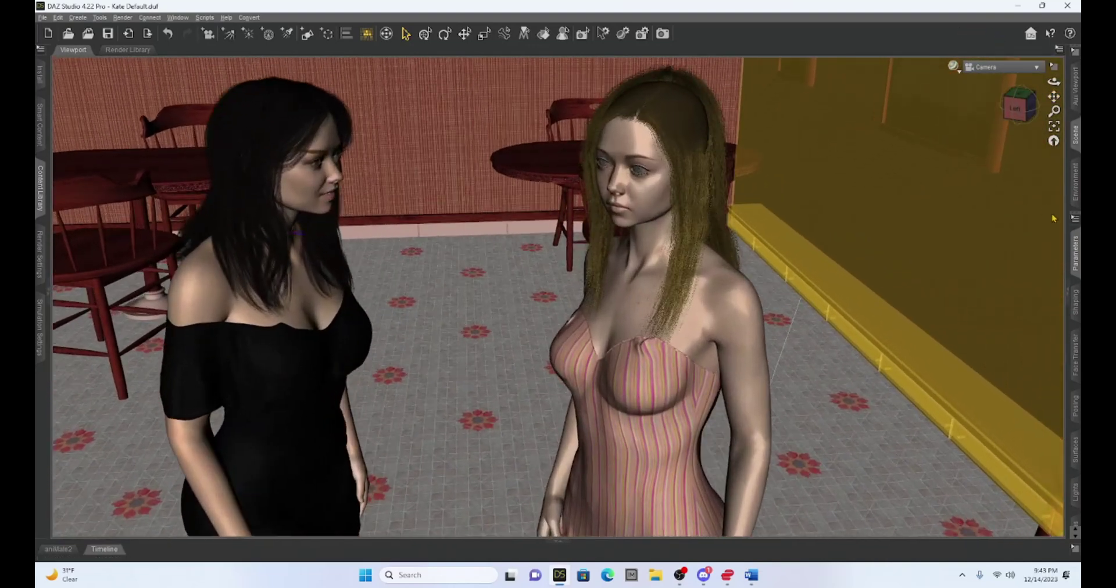
click(1072, 285)
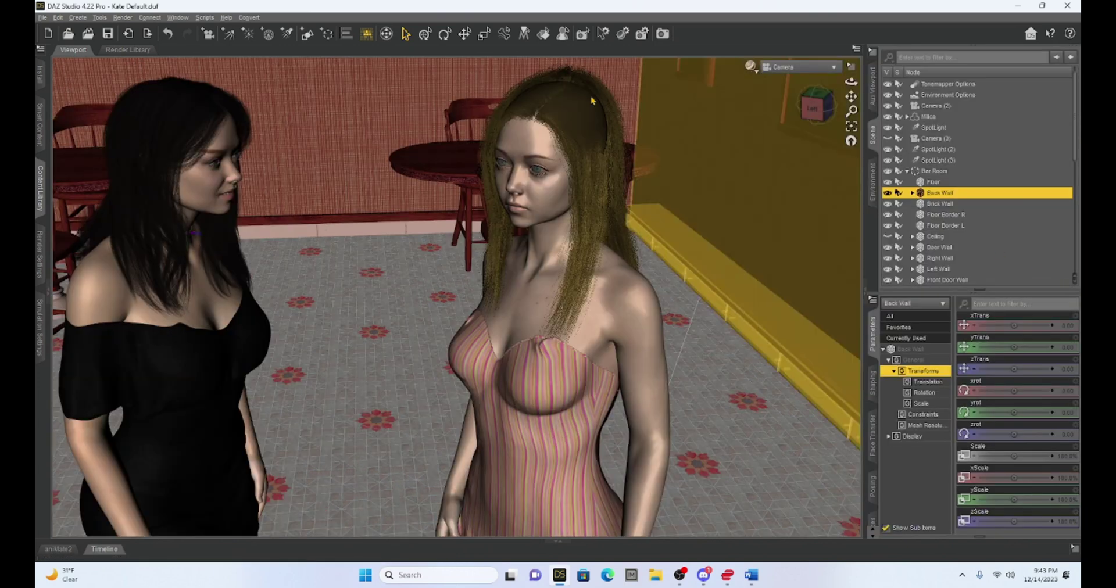
click(539, 135)
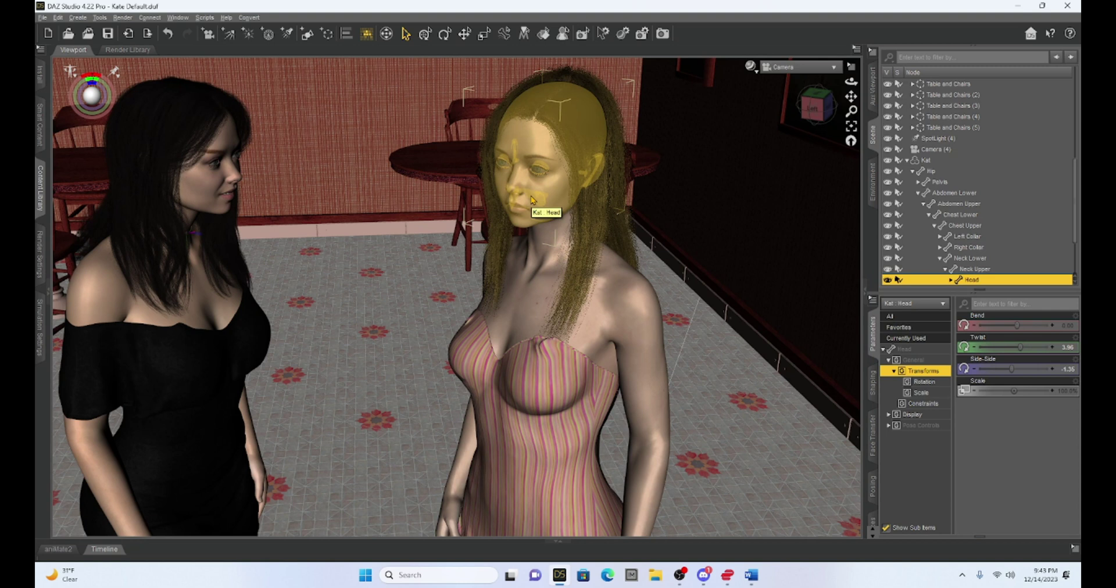
click(916, 426)
scroll(991, 406, down, 5)
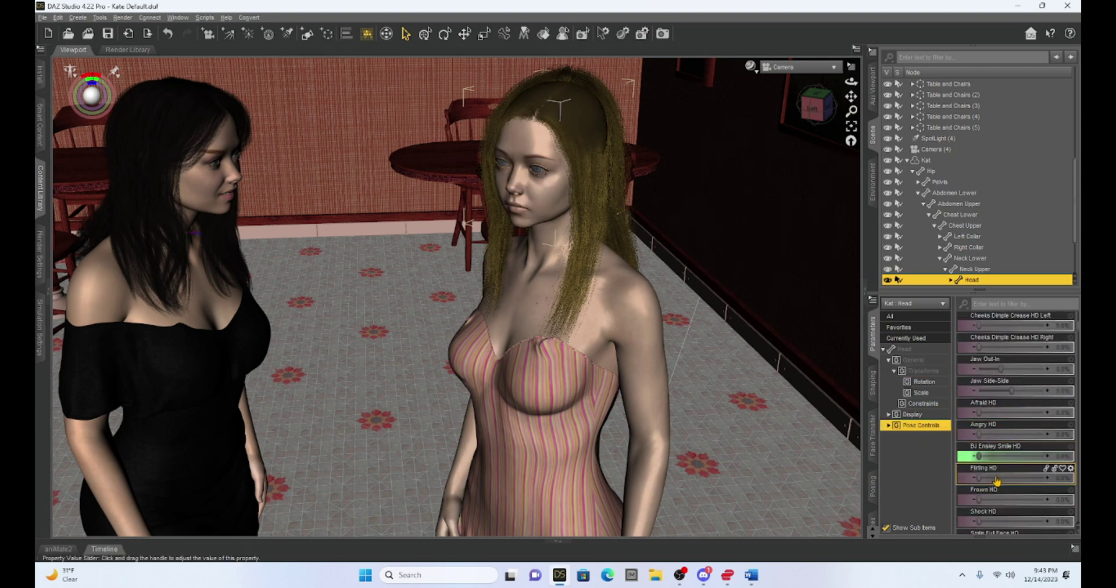
Reselect Kat and move the camera close to both women's faces with the painted wall behind.
click(918, 160)
drag(851, 96, 812, 132)
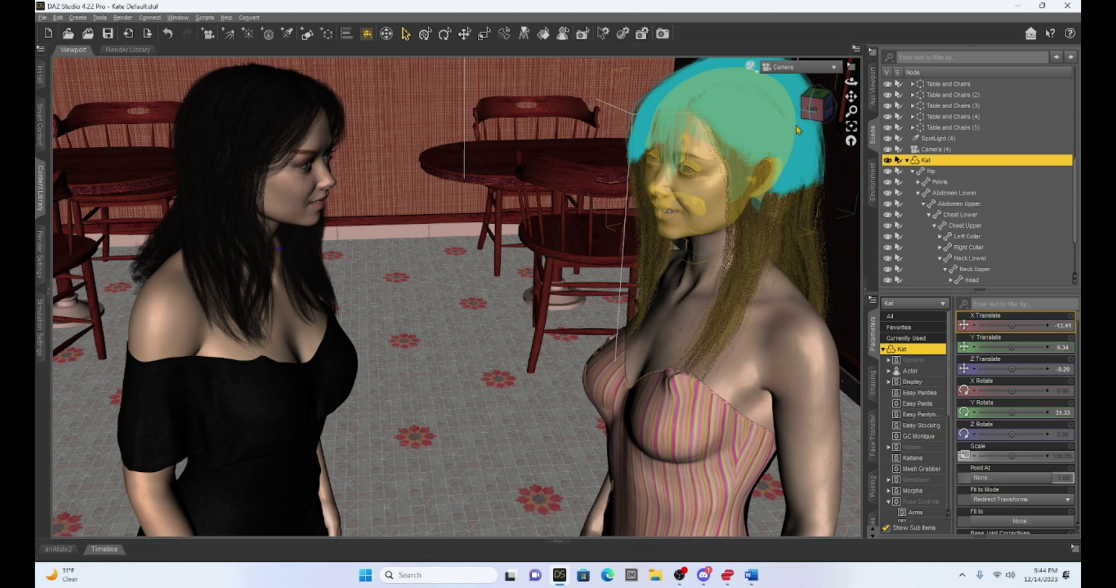
click(809, 108)
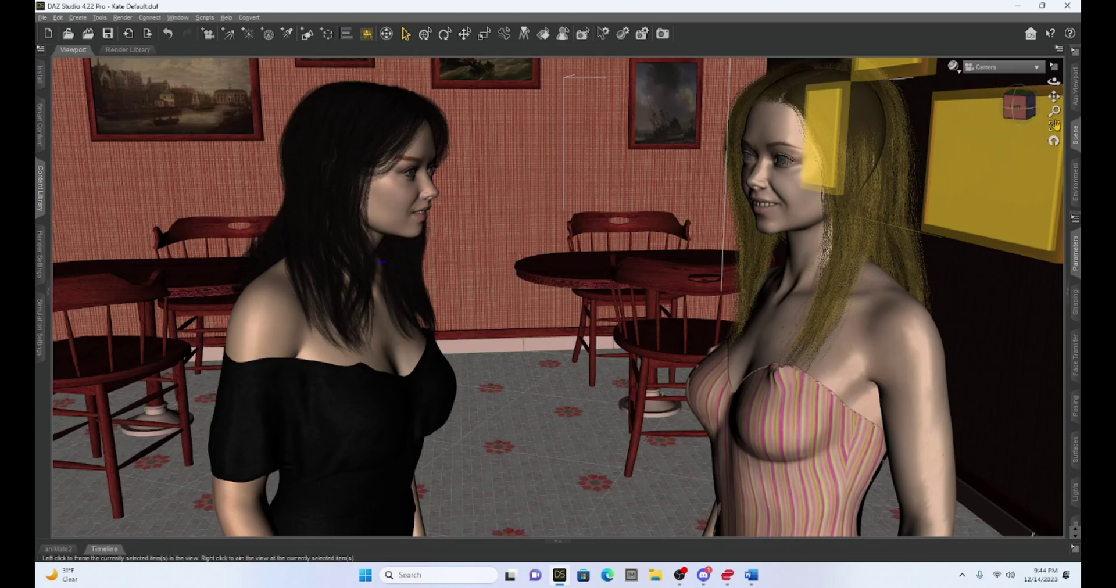
Collapse the side panels and pan the camera so both women are well framed.
click(867, 295)
drag(1053, 99, 1054, 99)
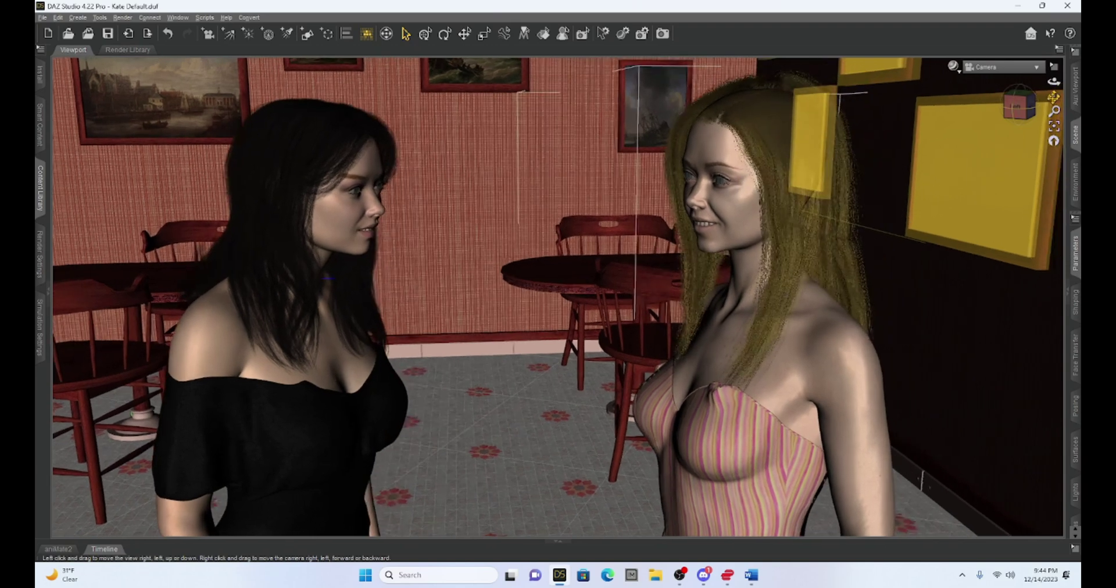